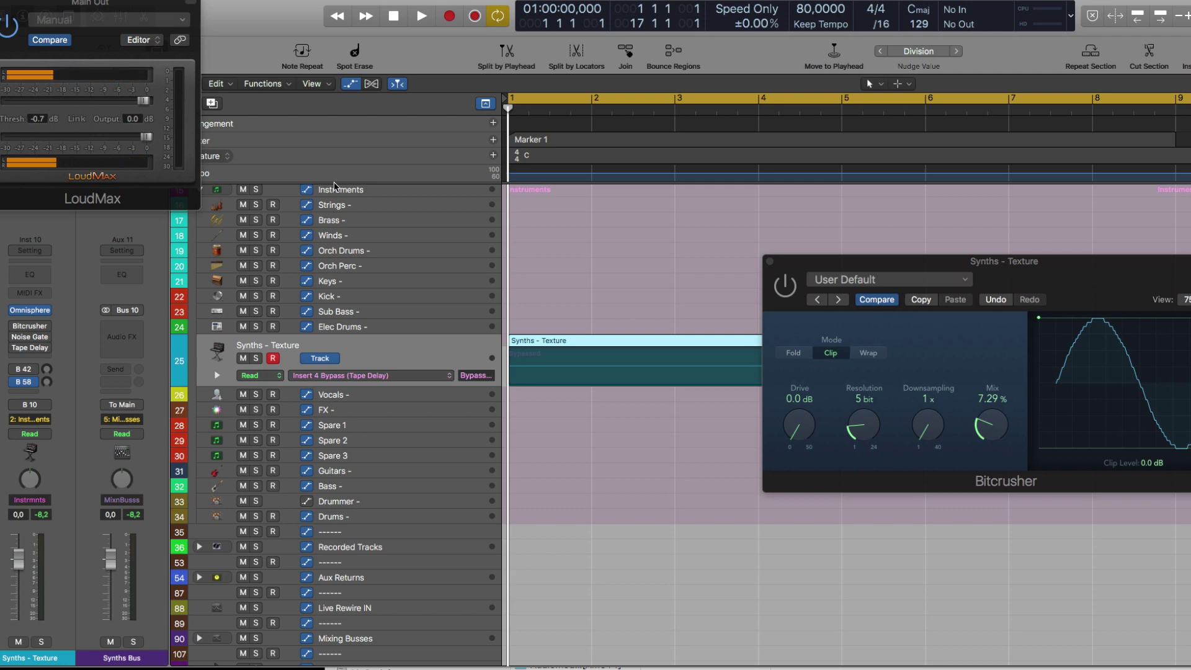
- Play from bar 1 to hear the Synths - Texture Bitcrusher at Clip, 5 bit, 7.29% mix
{"action": "key", "text": "space"}
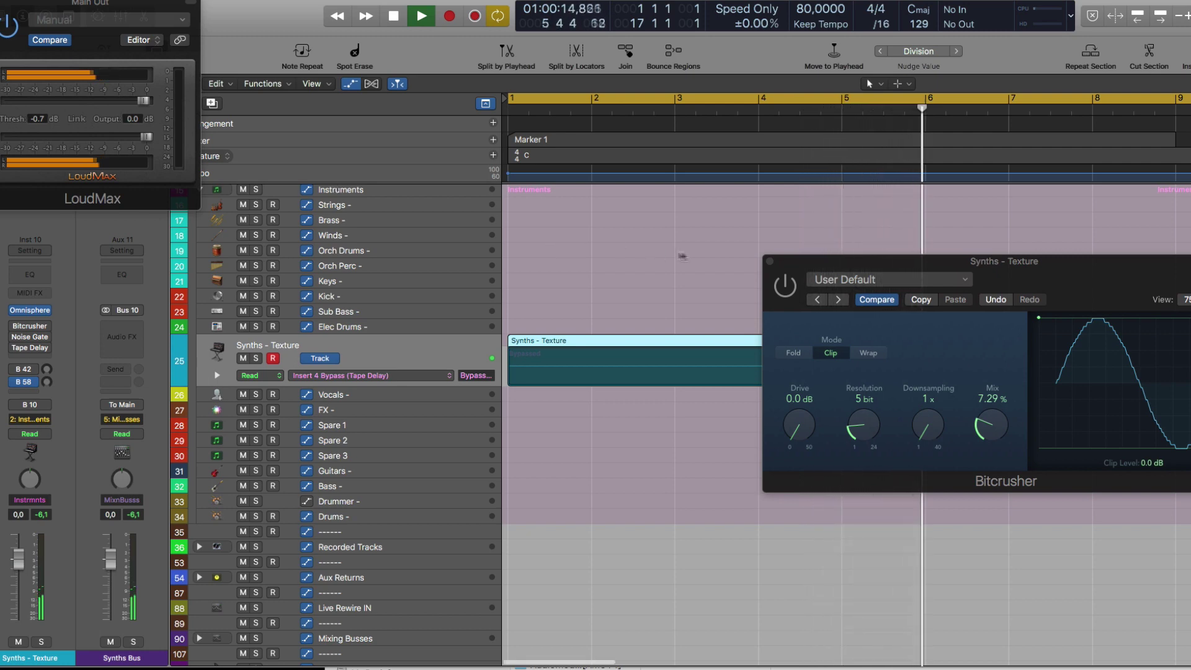
- Close the Bitcrusher window, zoom out to the whole arrangement, and stop playback at bar 1
{"action": "left_click", "coordinate": [770, 261]}
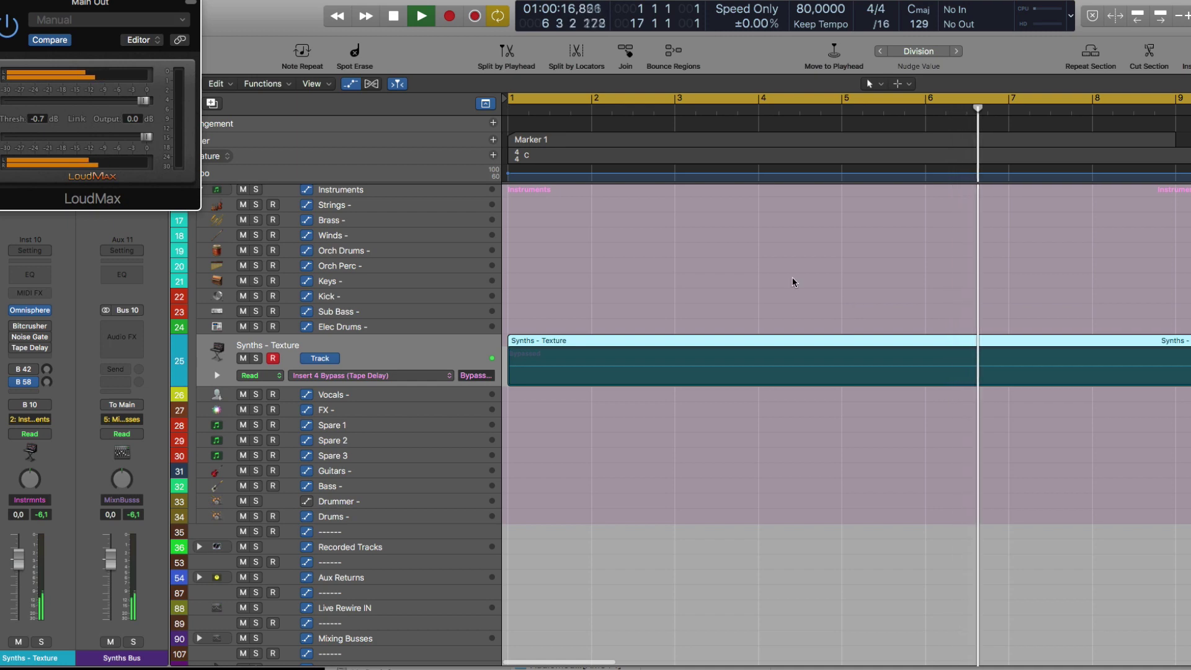
{"action": "key", "text": "z"}
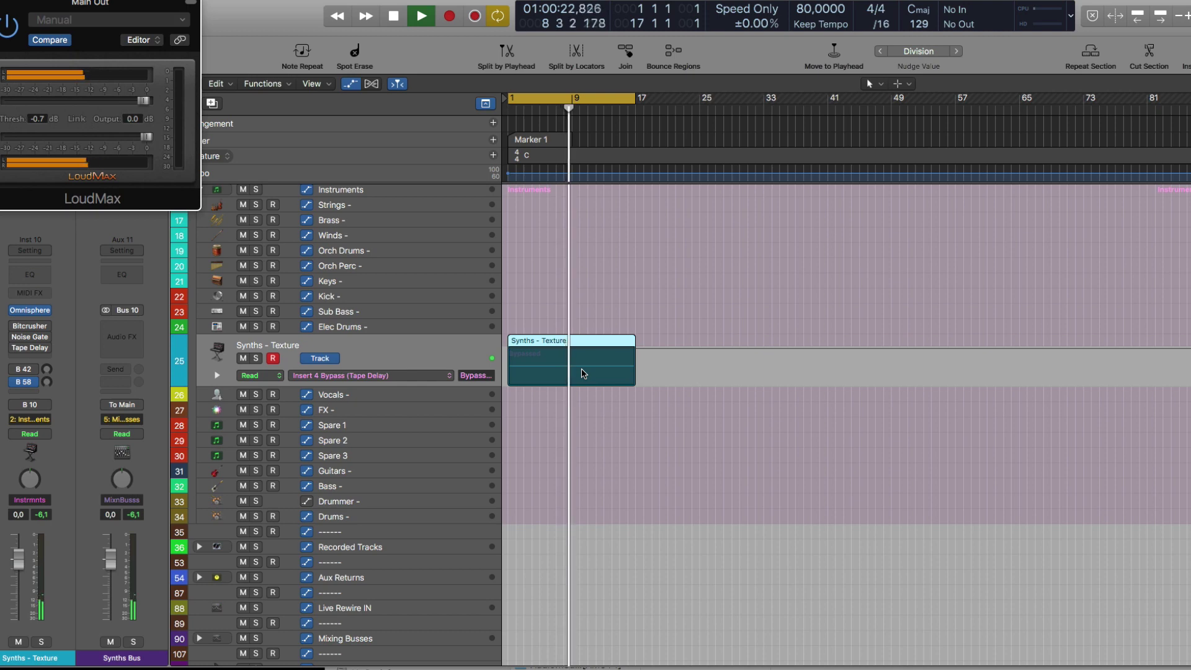
{"action": "key", "text": "space"}
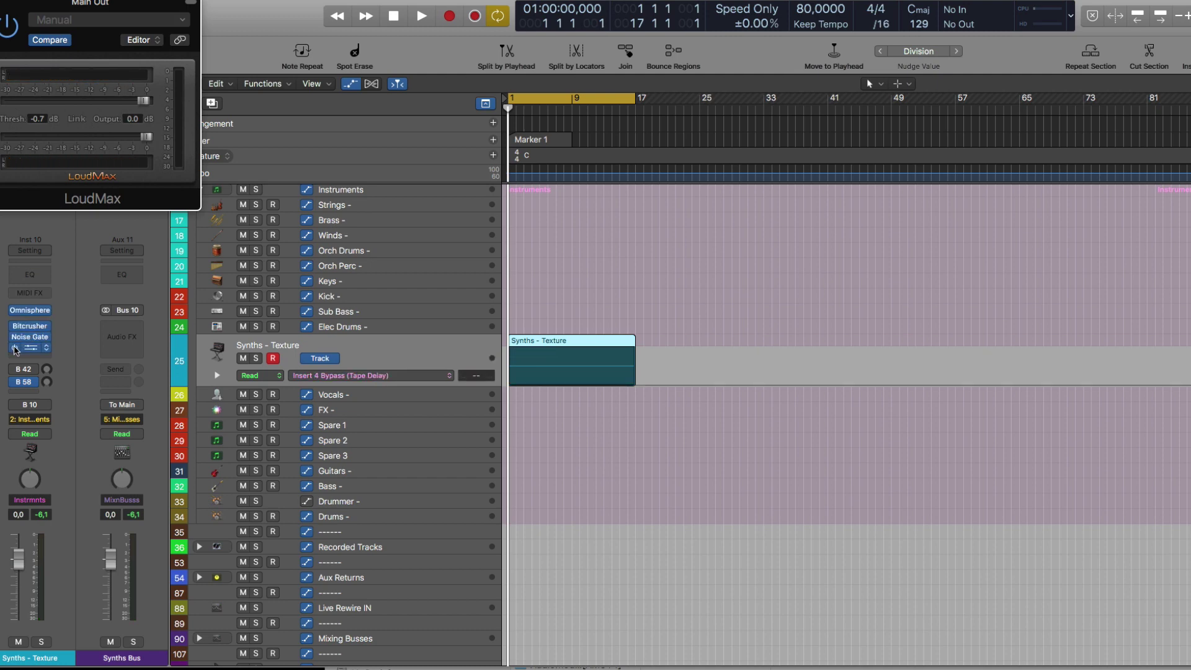
{"action": "key", "text": "space"}
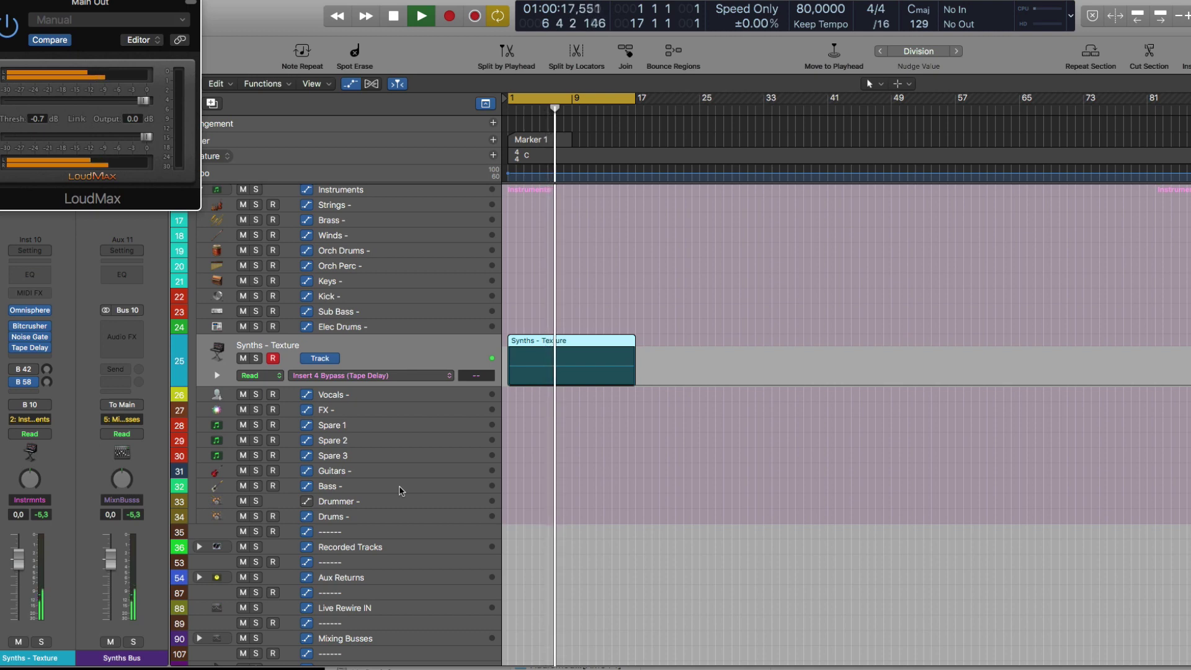
{"action": "key", "text": "space"}
{"action": "key", "text": "Return"}
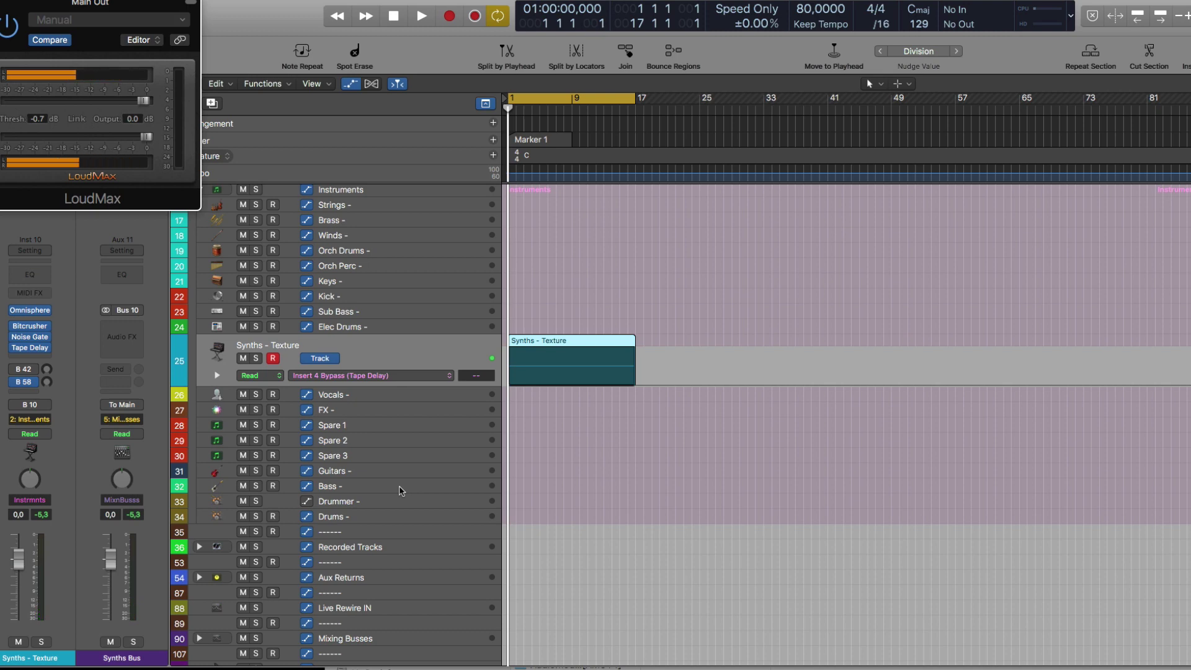
- Reopen the Bitcrusher window and show its 5-bit Resolution in the automation lane
{"action": "mouse_move", "coordinate": [13, 329]}
{"action": "left_click", "coordinate": [33, 330]}
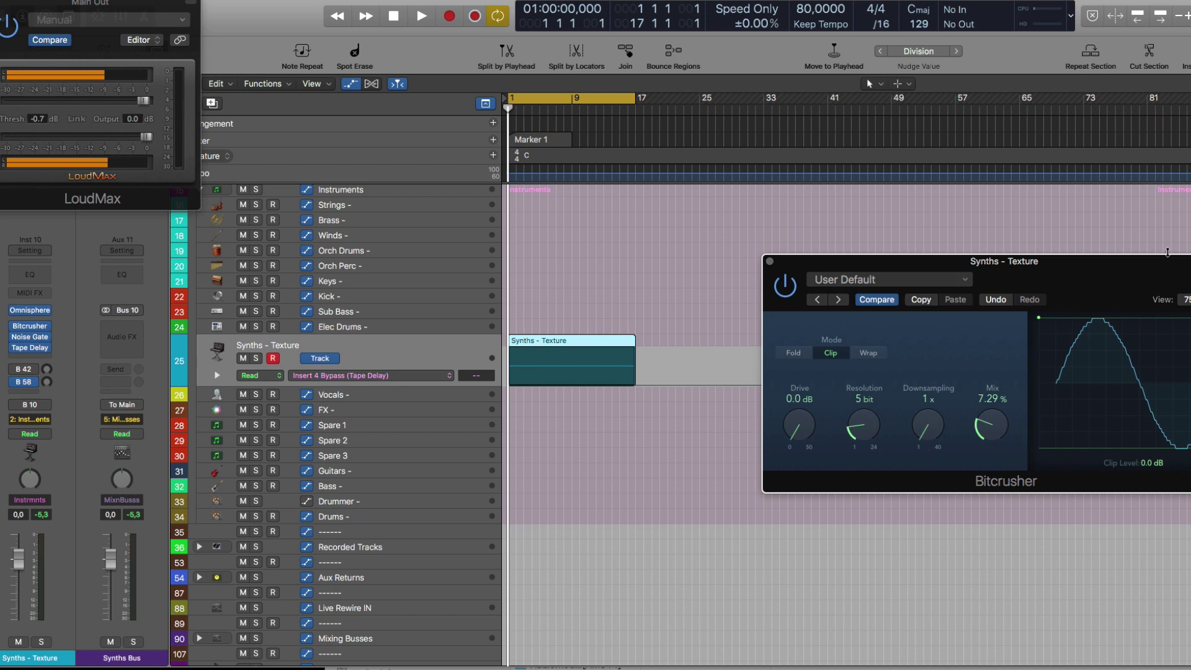
{"action": "left_click_drag", "start_coordinate": [1104, 260], "coordinate": [1115, 271]}
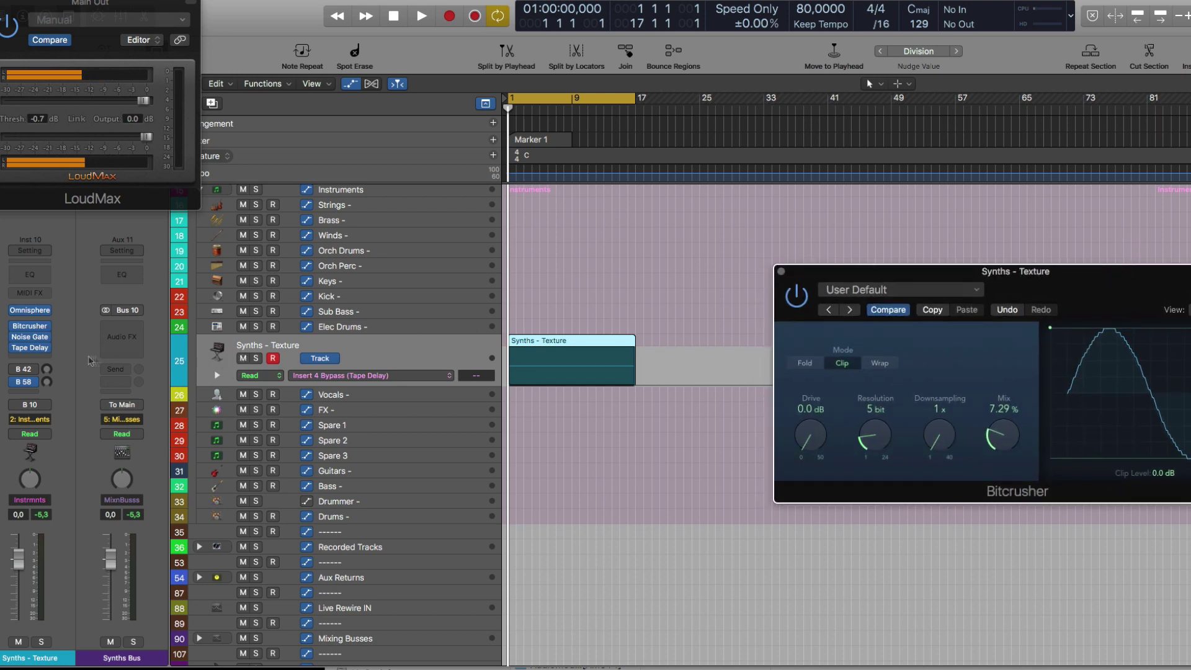
{"action": "left_click", "coordinate": [14, 348]}
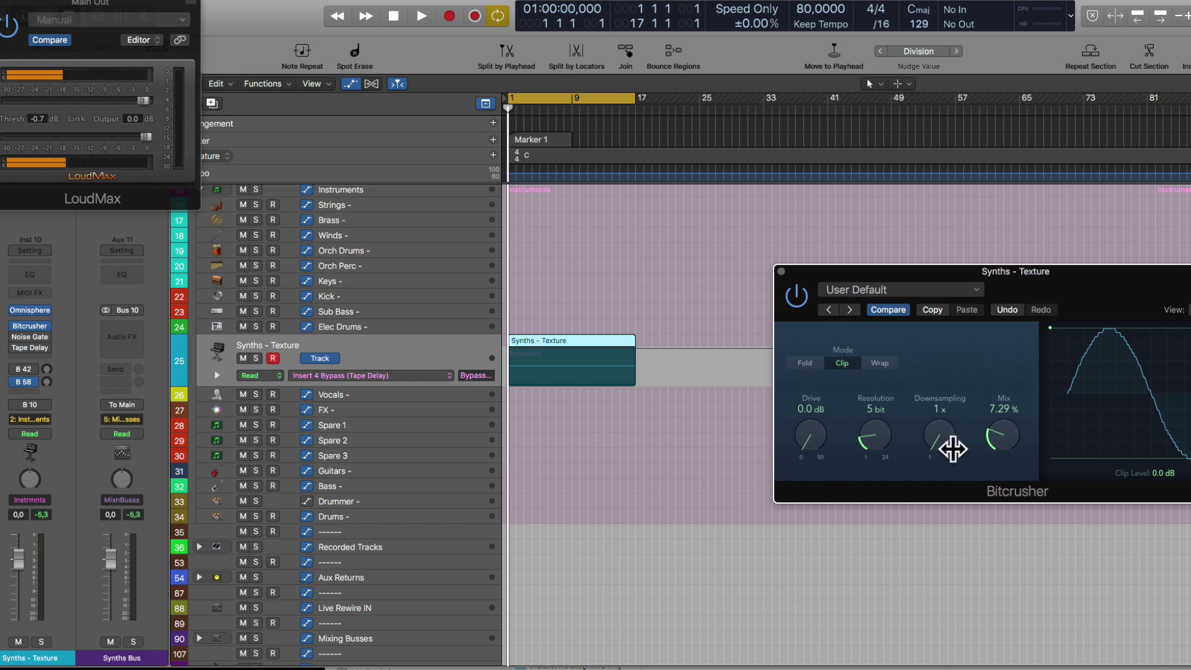
{"action": "left_click", "coordinate": [876, 438]}
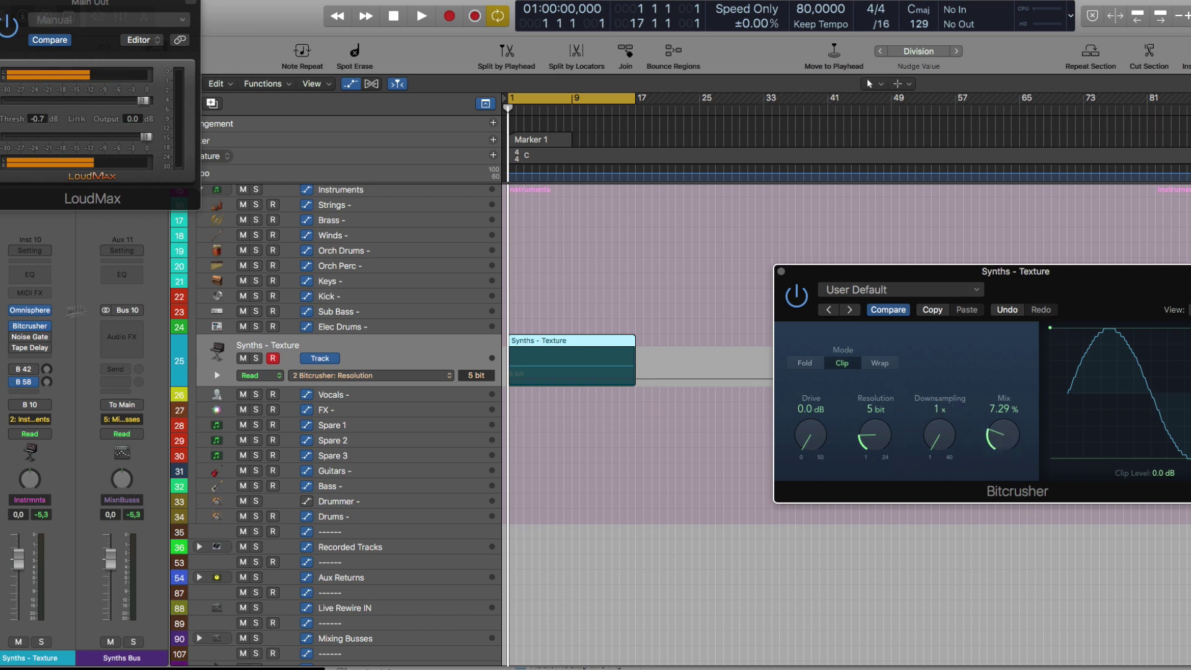
- Swap the old Bitcrusher for a fresh default instance at 24 bit and 100% mix
{"action": "left_click", "coordinate": [46, 327]}
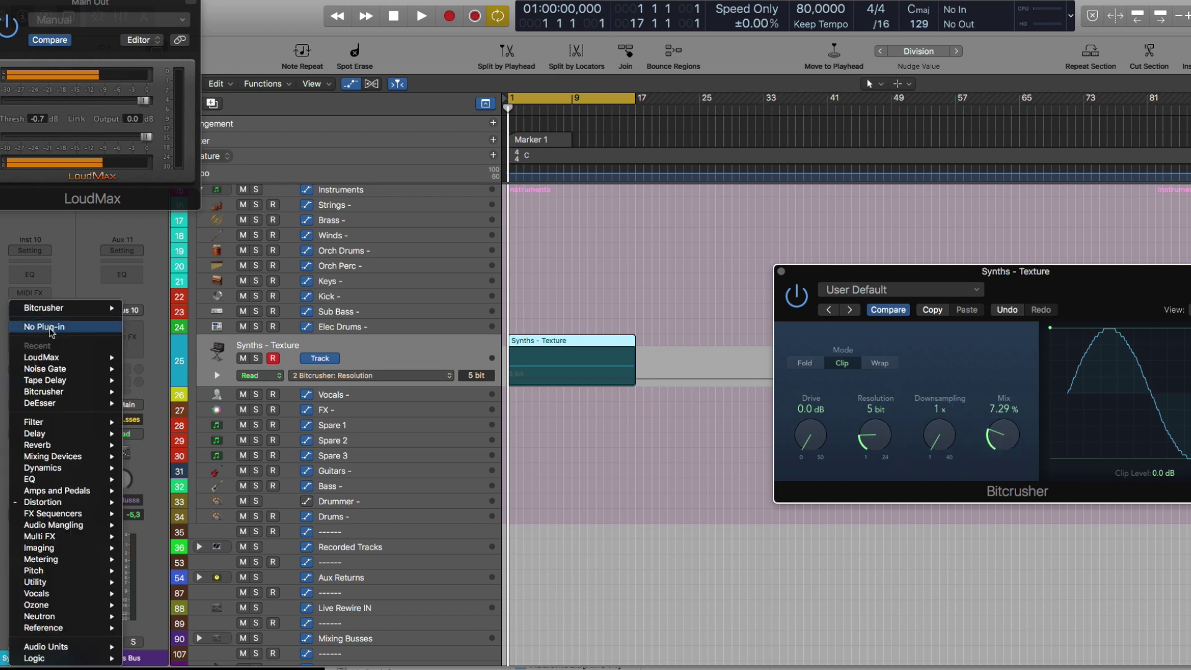
{"action": "left_click", "coordinate": [45, 331]}
{"action": "left_click", "coordinate": [45, 337]}
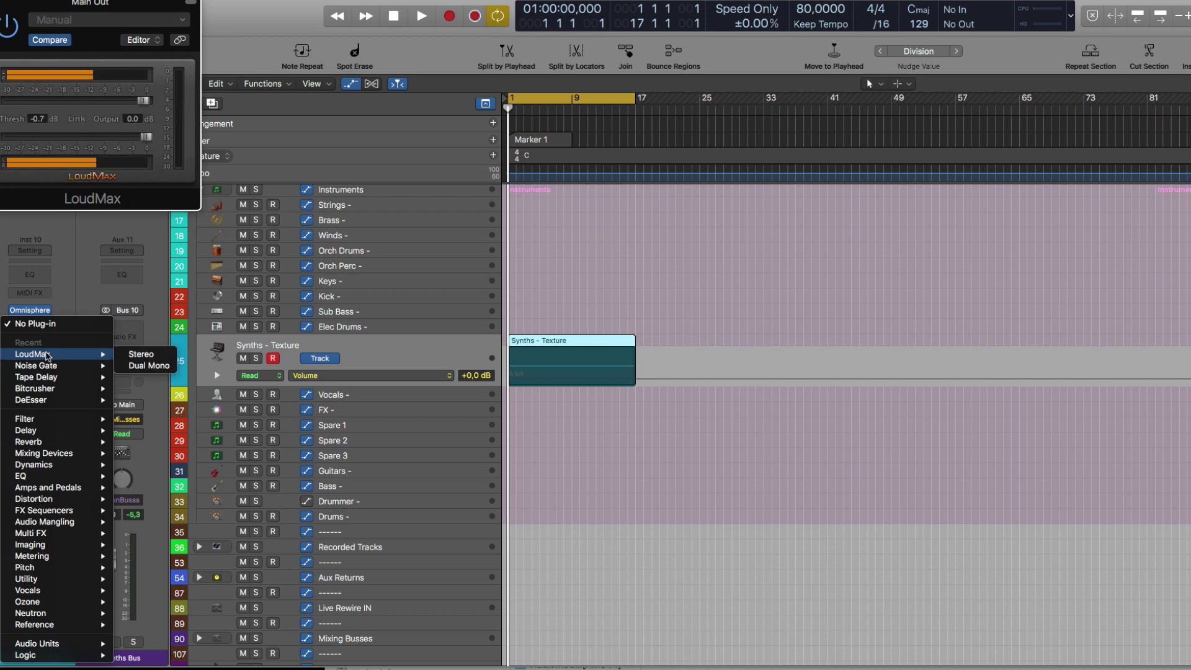
{"action": "left_click", "coordinate": [55, 389]}
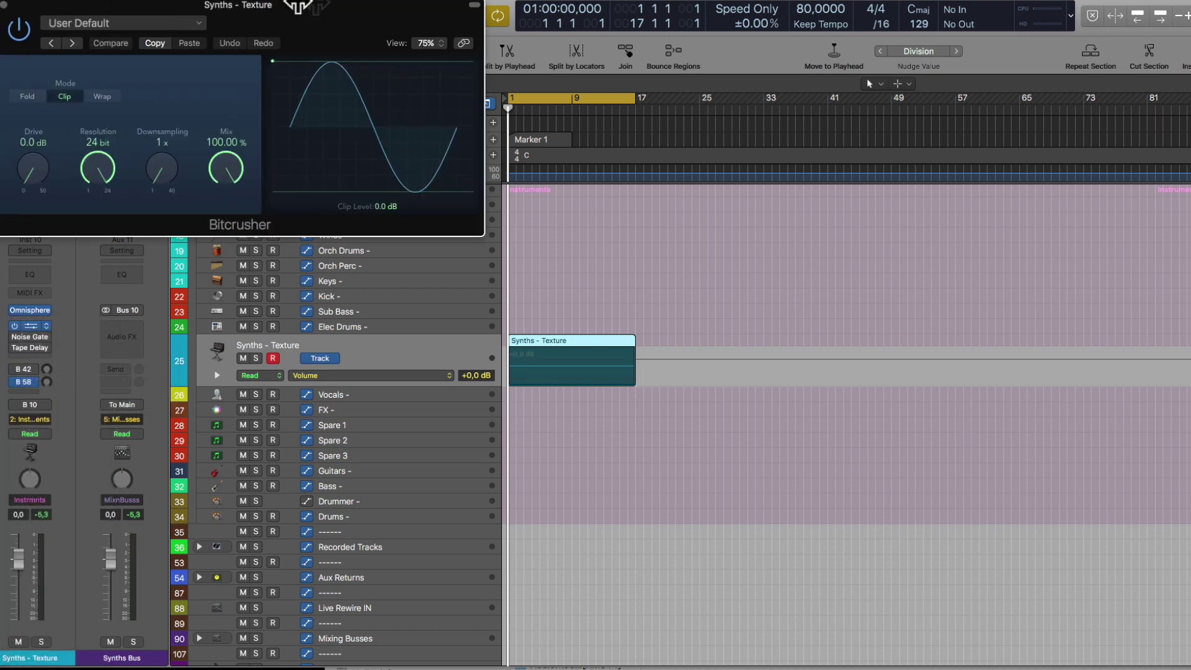
{"action": "left_click_drag", "start_coordinate": [248, 9], "coordinate": [1083, 402]}
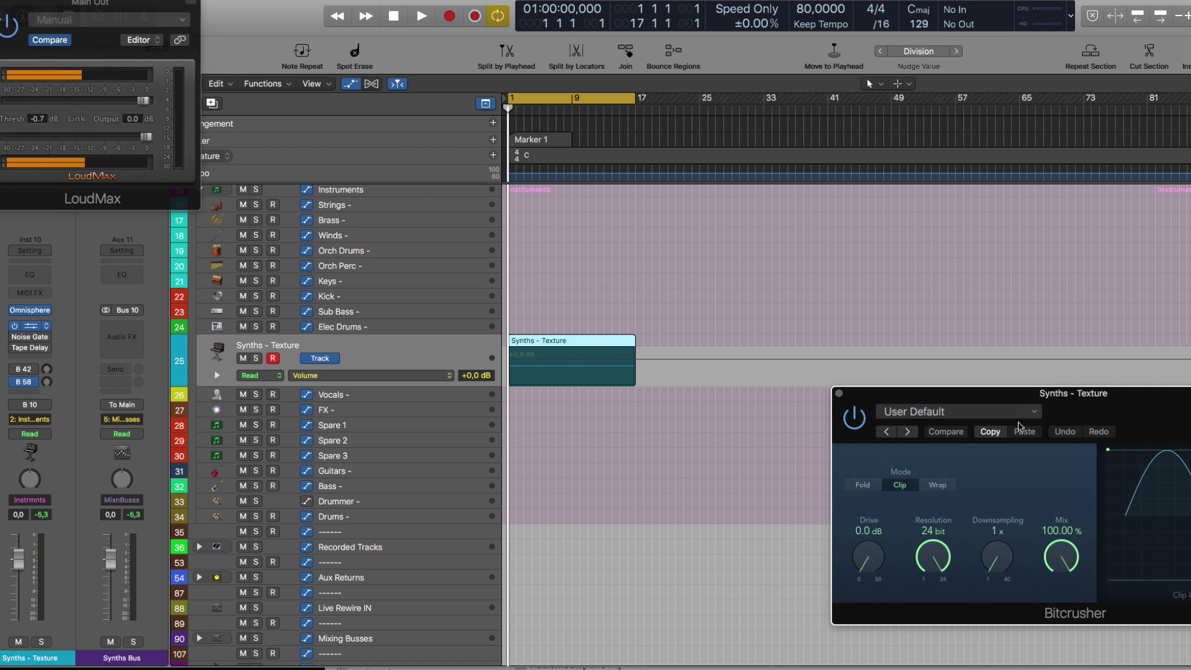
- Start playback and bring the Bitcrusher Resolution down from 24 bit to 6 bit
{"action": "left_click_drag", "start_coordinate": [1024, 400], "coordinate": [871, 378]}
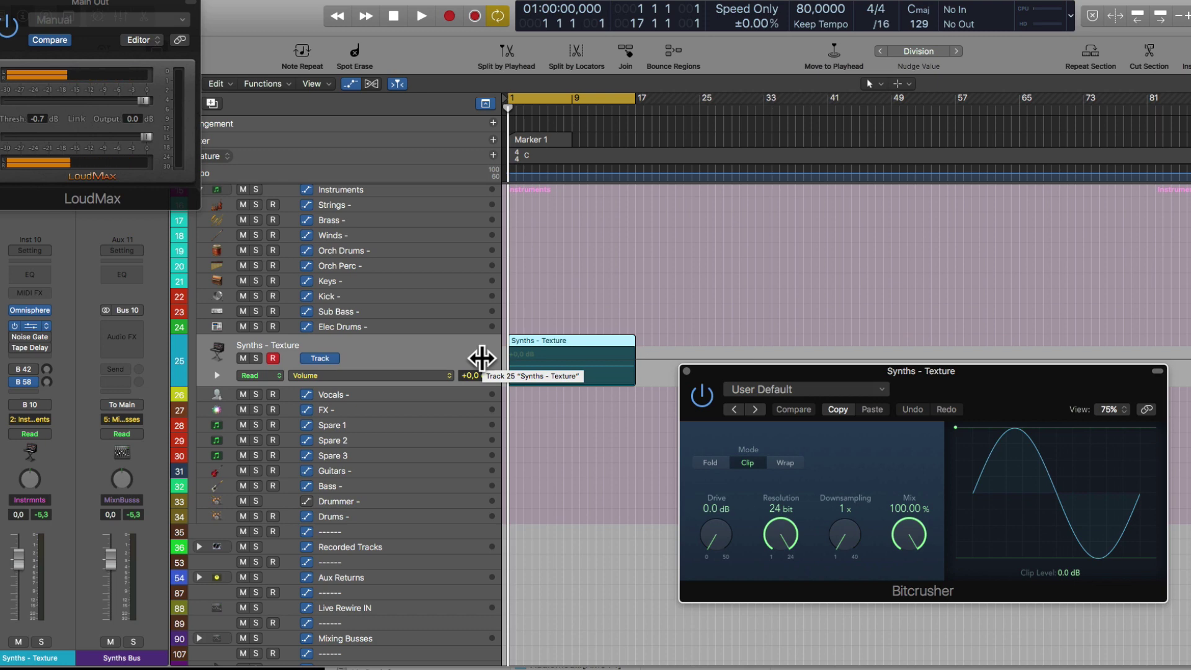
{"action": "key", "text": "space"}
{"action": "left_click_drag", "start_coordinate": [780, 534], "coordinate": [770, 594]}
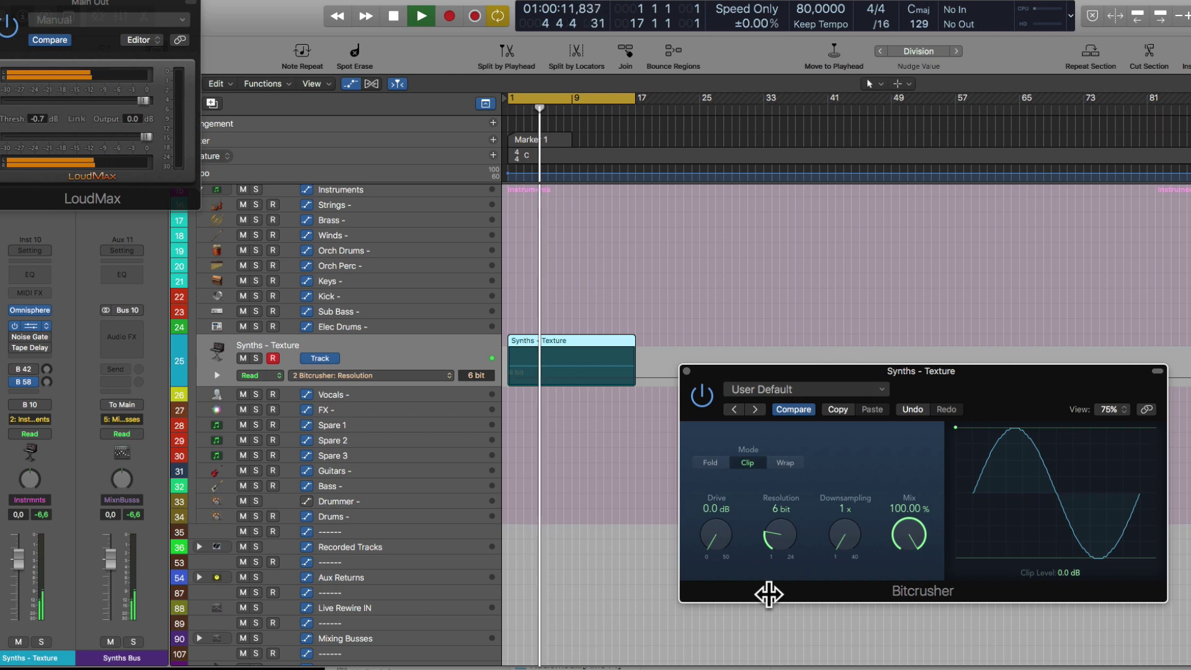
- Stop playback, pull the Bitcrusher Mix down to 8.41%, and replay from bar 1
{"action": "key", "text": "space"}
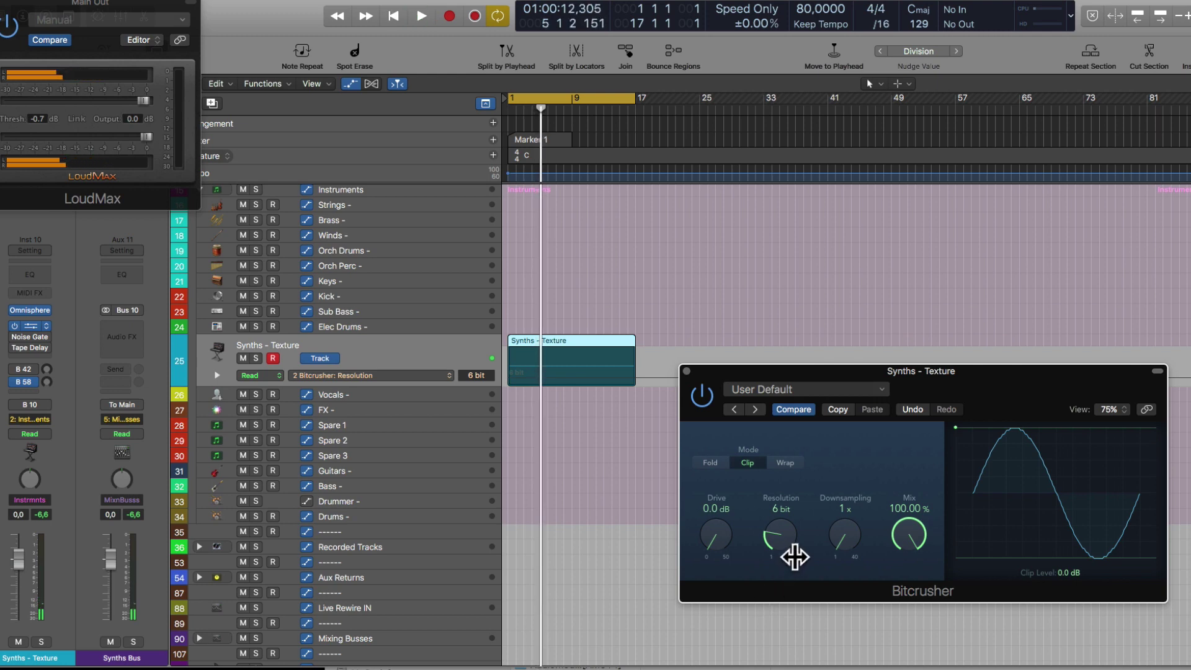
{"action": "left_click", "coordinate": [849, 535]}
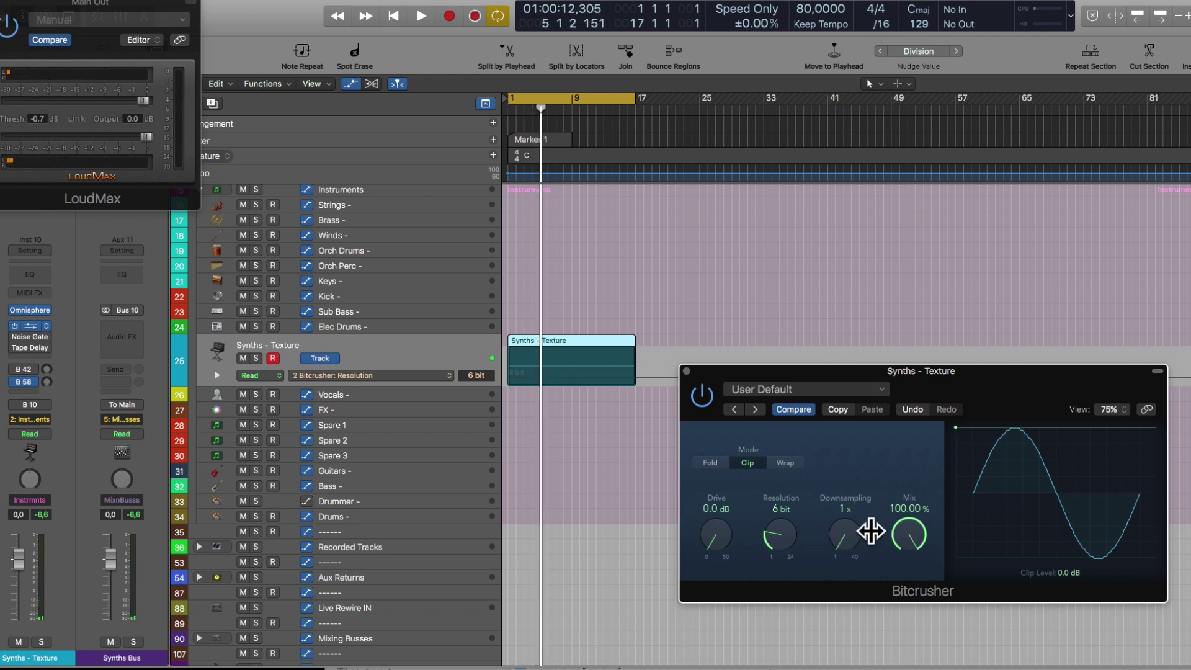
{"action": "left_click", "coordinate": [911, 534]}
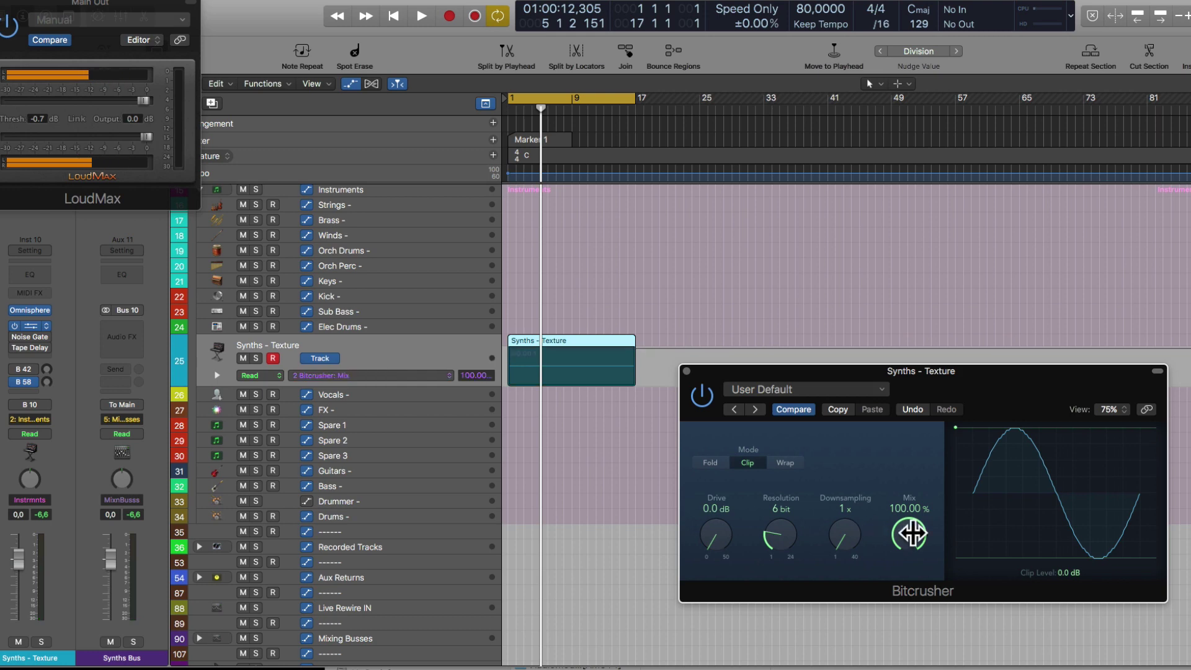
{"action": "mouse_move", "coordinate": [911, 533]}
{"action": "left_mouse_down"}
{"action": "mouse_move", "coordinate": [915, 587]}
{"action": "mouse_move", "coordinate": [916, 527]}
{"action": "mouse_move", "coordinate": [912, 540]}
{"action": "left_mouse_up"}
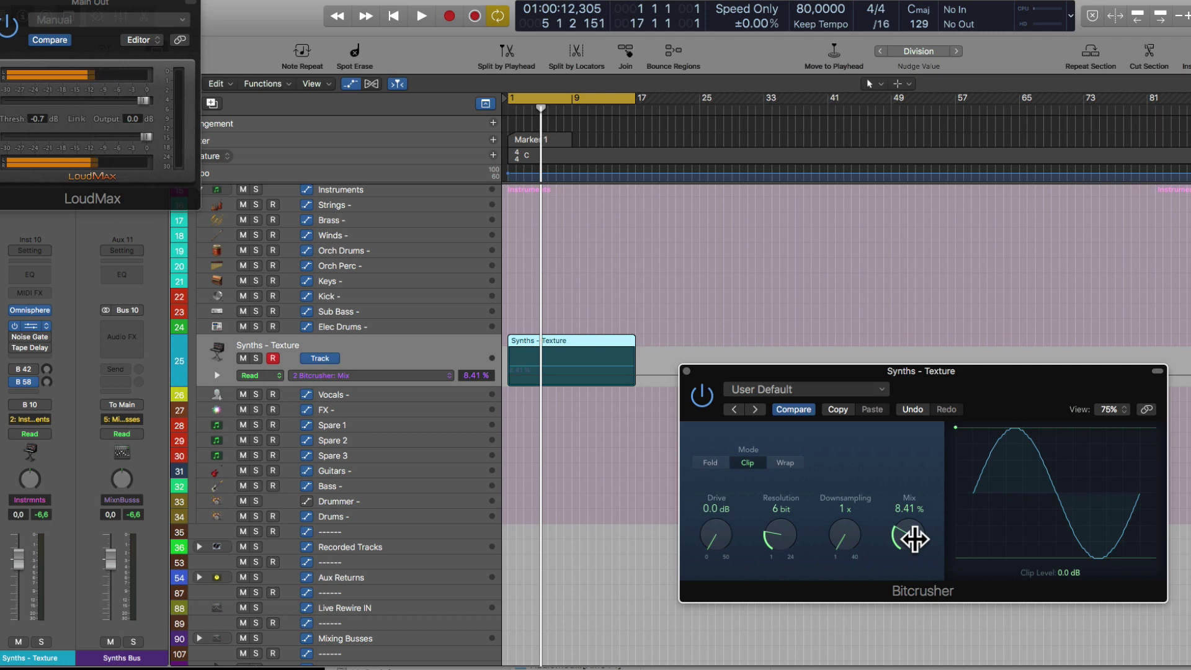
{"action": "key", "text": "space"}
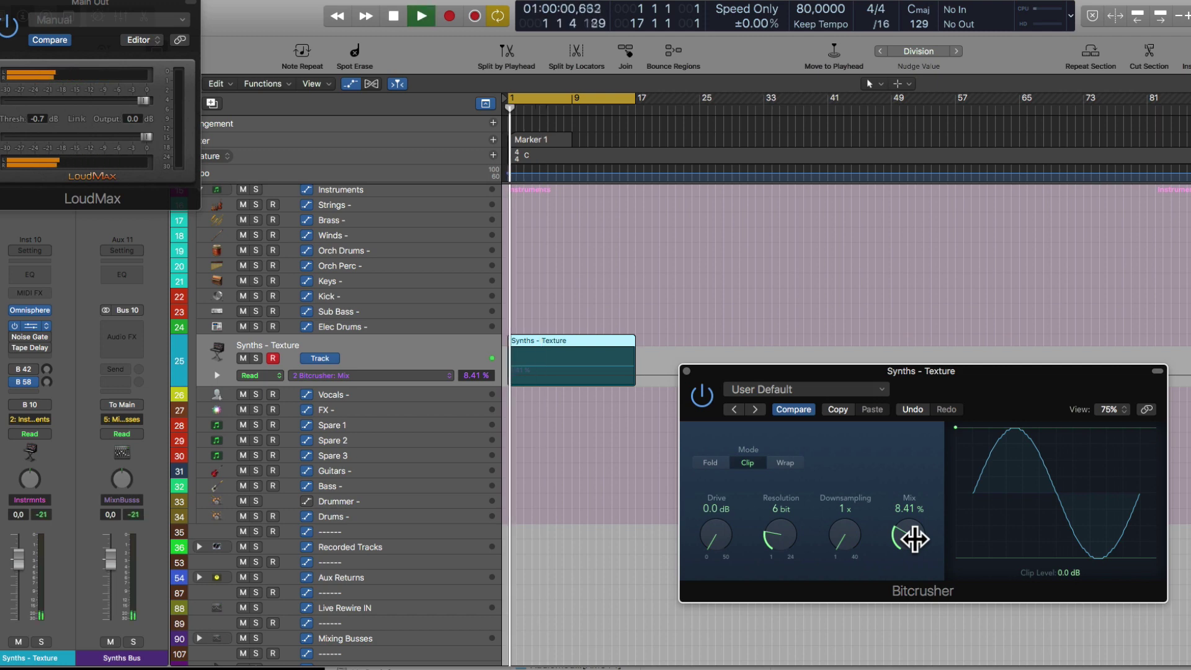
- Settle the Bitcrusher Mix at 19.40%, stop playback, and open the Noise Gate window
{"action": "left_click_drag", "start_coordinate": [912, 539], "coordinate": [929, 512]}
{"action": "key", "text": "space"}
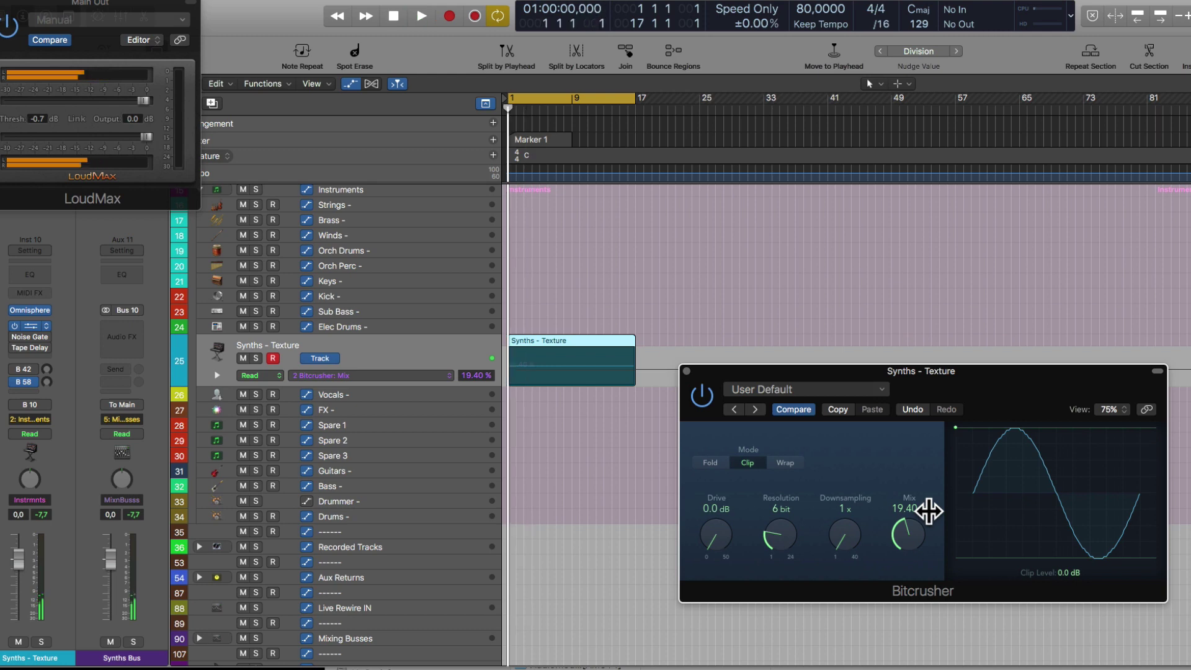
{"action": "left_click", "coordinate": [14, 337]}
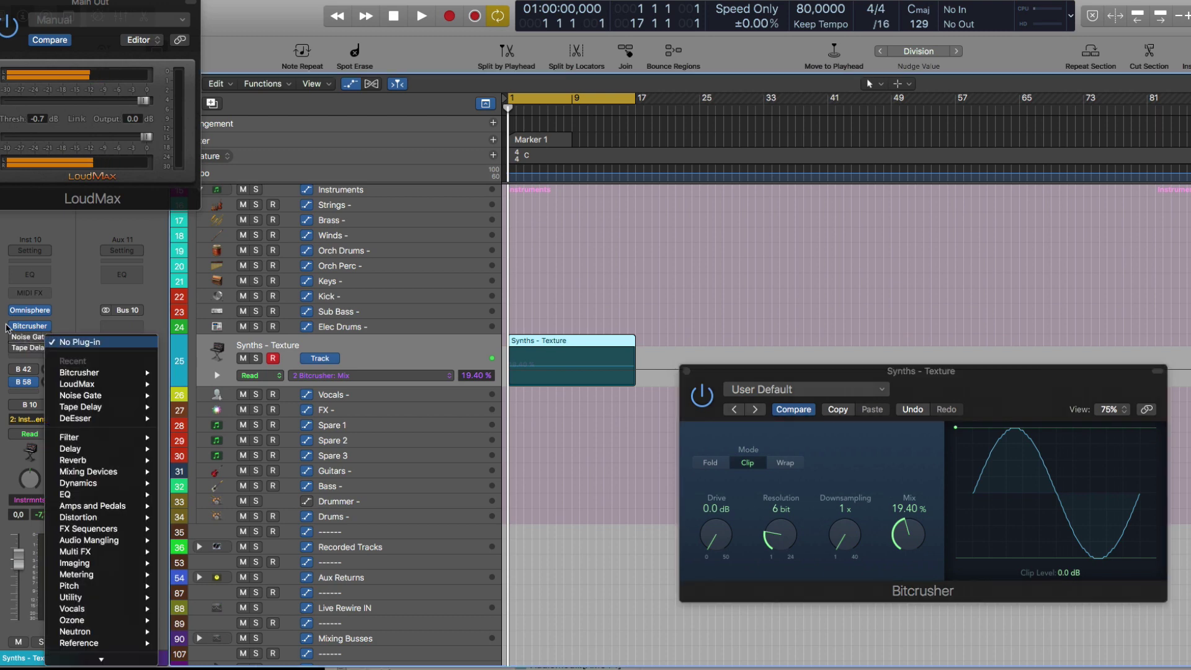
{"action": "left_click", "coordinate": [13, 340]}
{"action": "left_click", "coordinate": [13, 337]}
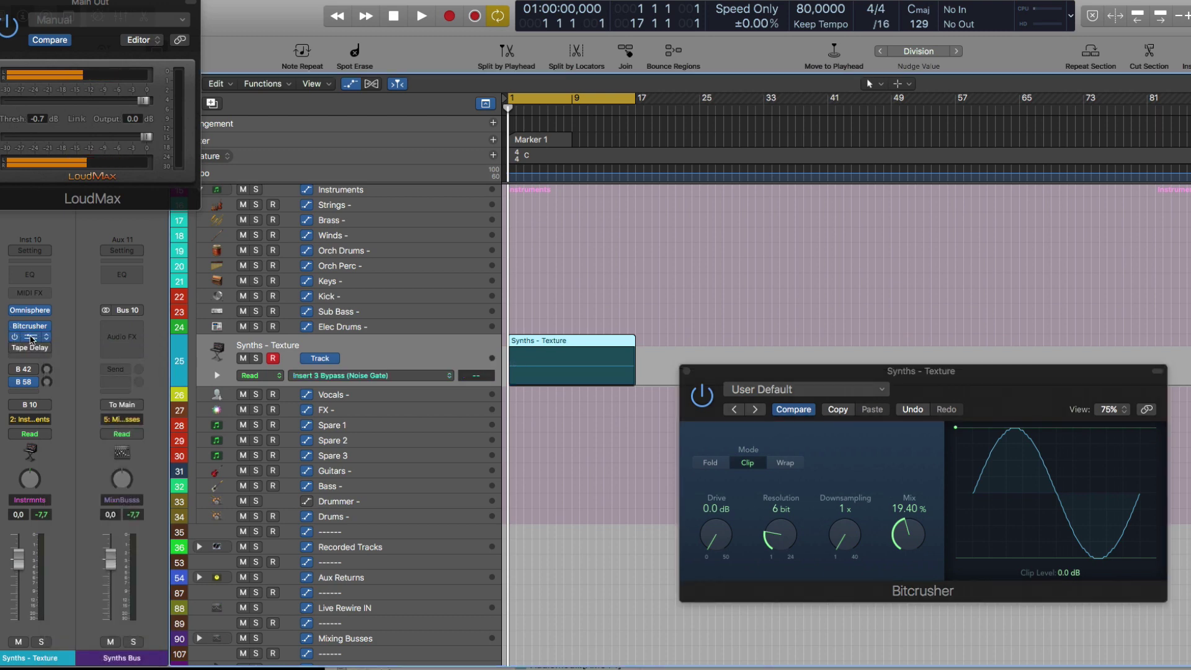
{"action": "left_click", "coordinate": [30, 339]}
{"action": "left_click_drag", "start_coordinate": [277, 31], "coordinate": [967, 342]}
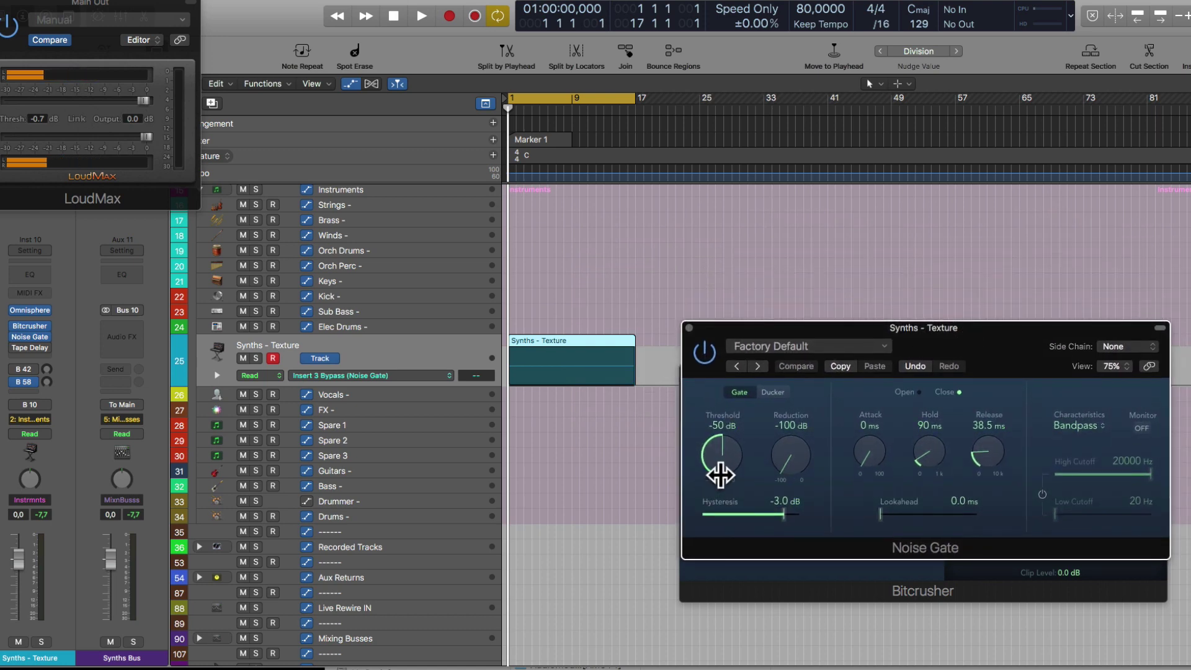
- Drag the Noise Gate Release up to 869.1 ms and Hold up to 270 ms
{"action": "left_click_drag", "start_coordinate": [987, 455], "coordinate": [1033, 367]}
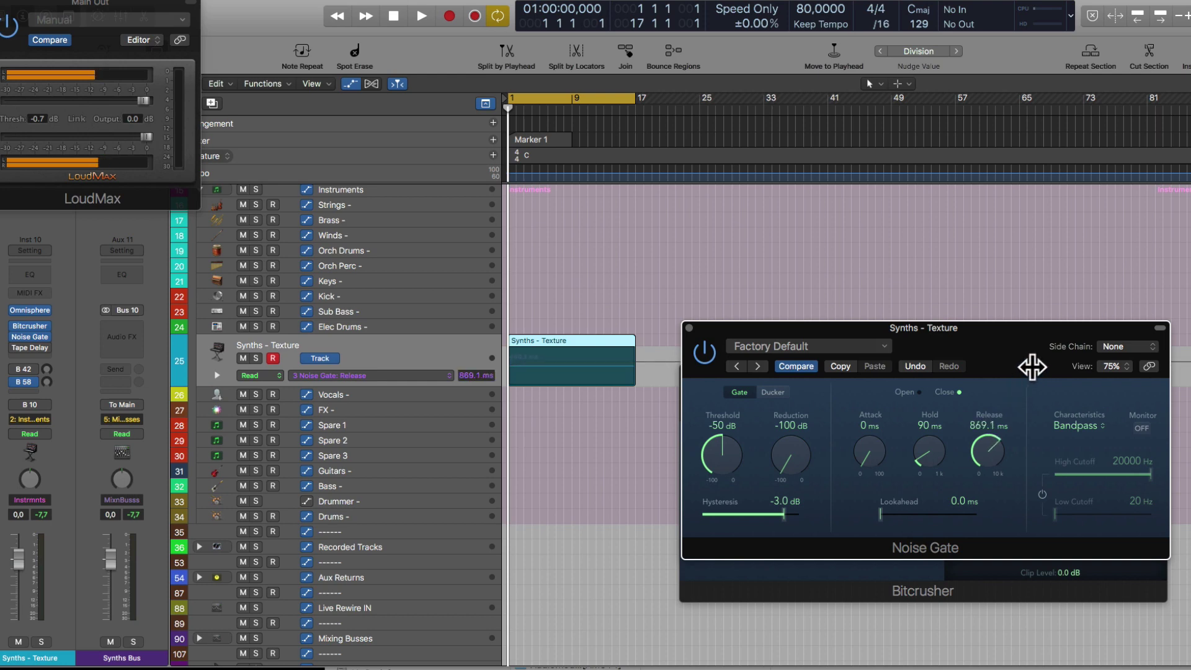
{"action": "left_click_drag", "start_coordinate": [937, 449], "coordinate": [955, 418]}
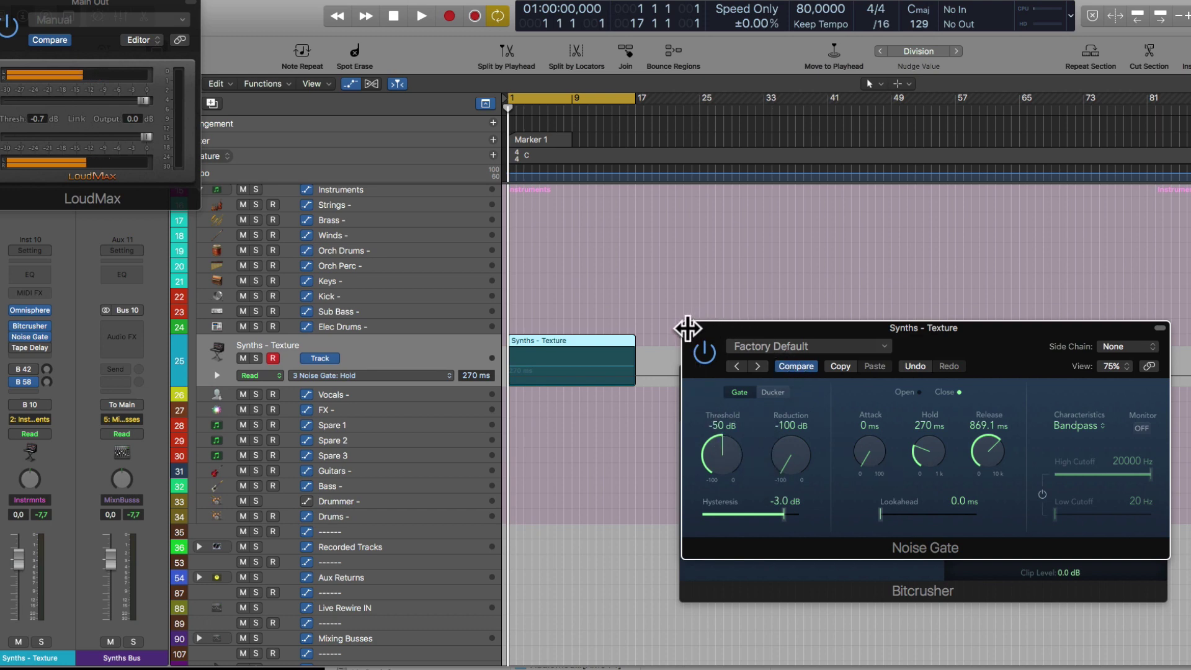
- Open the Tape Delay window over the Noise Gate and check its Feedback at 0%
{"action": "left_click", "coordinate": [14, 348]}
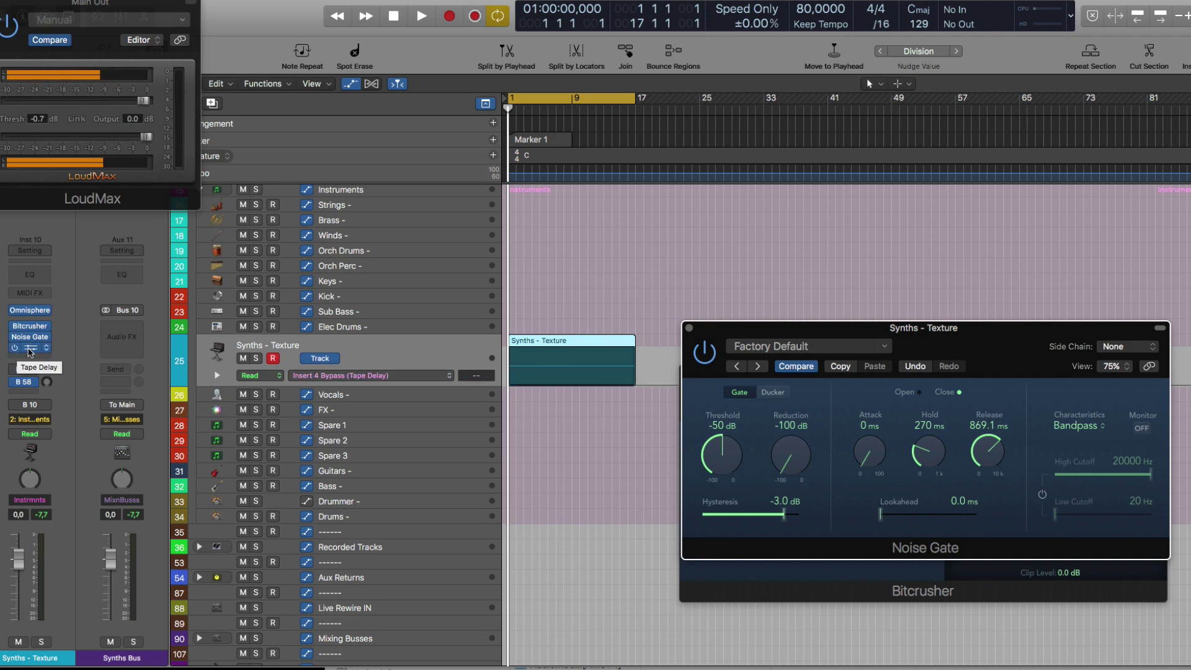
{"action": "left_click", "coordinate": [29, 351]}
{"action": "left_click_drag", "start_coordinate": [543, 209], "coordinate": [846, 239]}
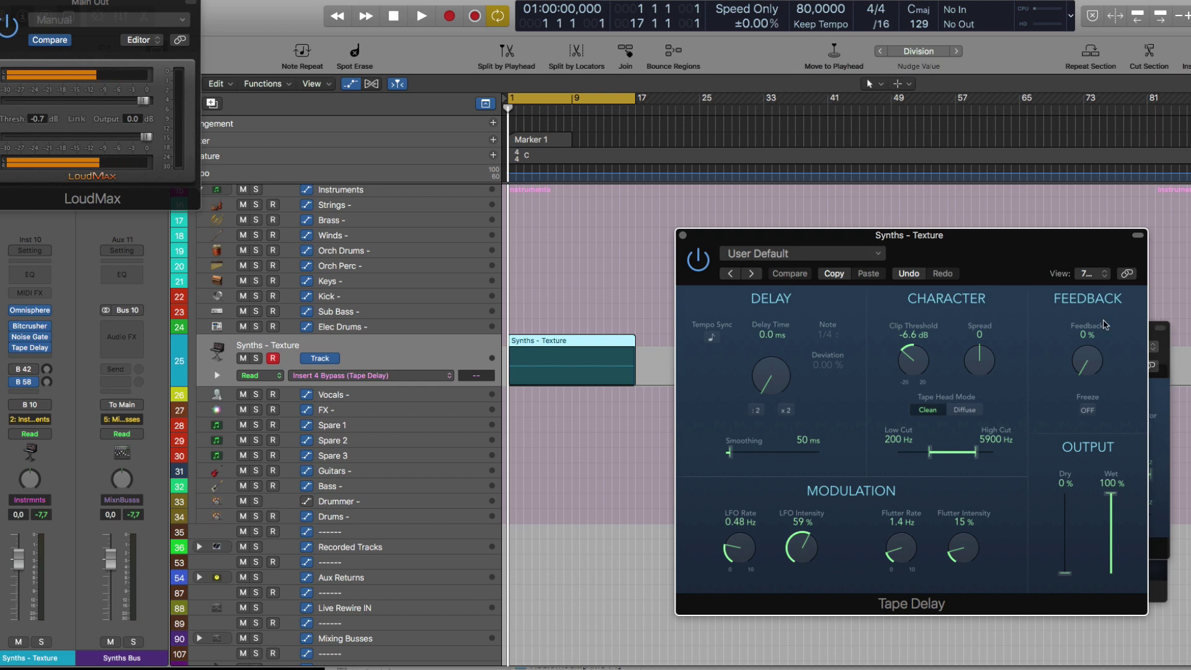
{"action": "left_click", "coordinate": [1092, 370]}
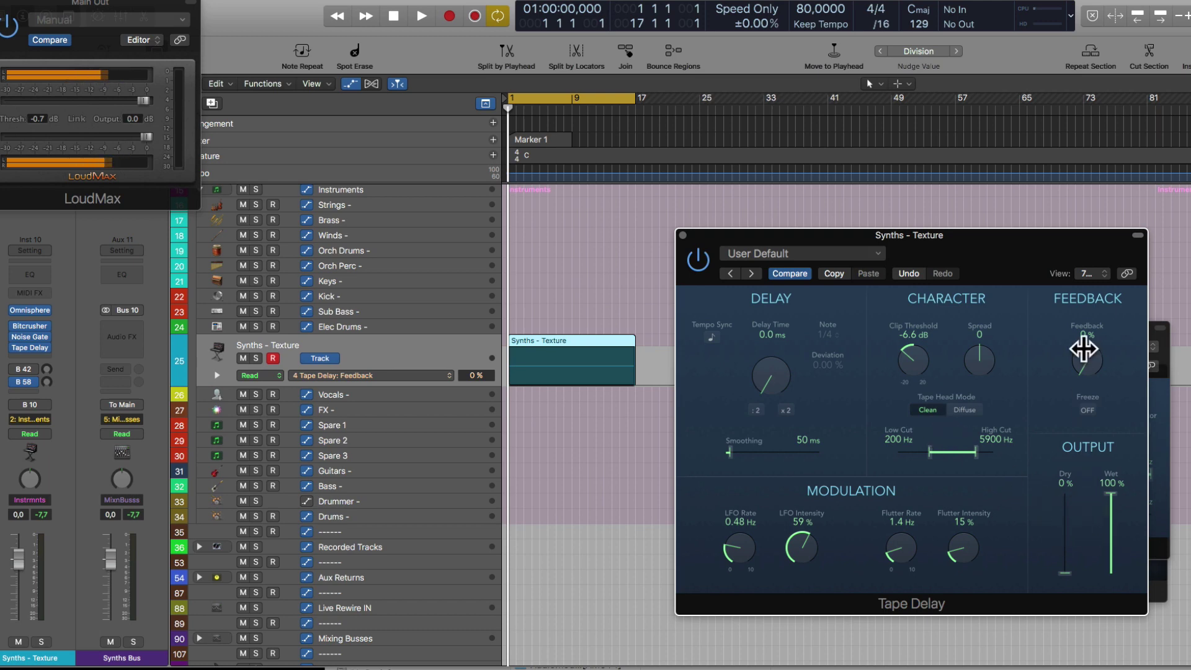
- Toggle Tempo Sync off again and set the Tape Delay Low Cut to 140 Hz, High Cut 8400 Hz
{"action": "left_click", "coordinate": [711, 337]}
{"action": "left_click", "coordinate": [712, 337]}
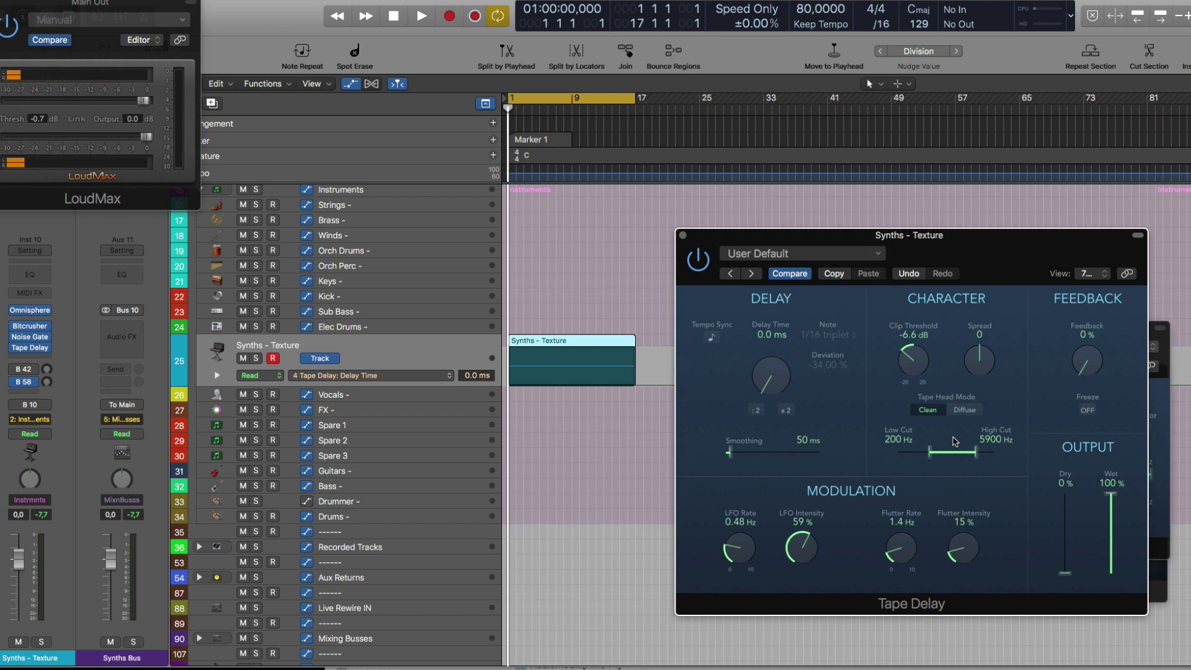
{"action": "left_click_drag", "start_coordinate": [930, 452], "coordinate": [983, 456]}
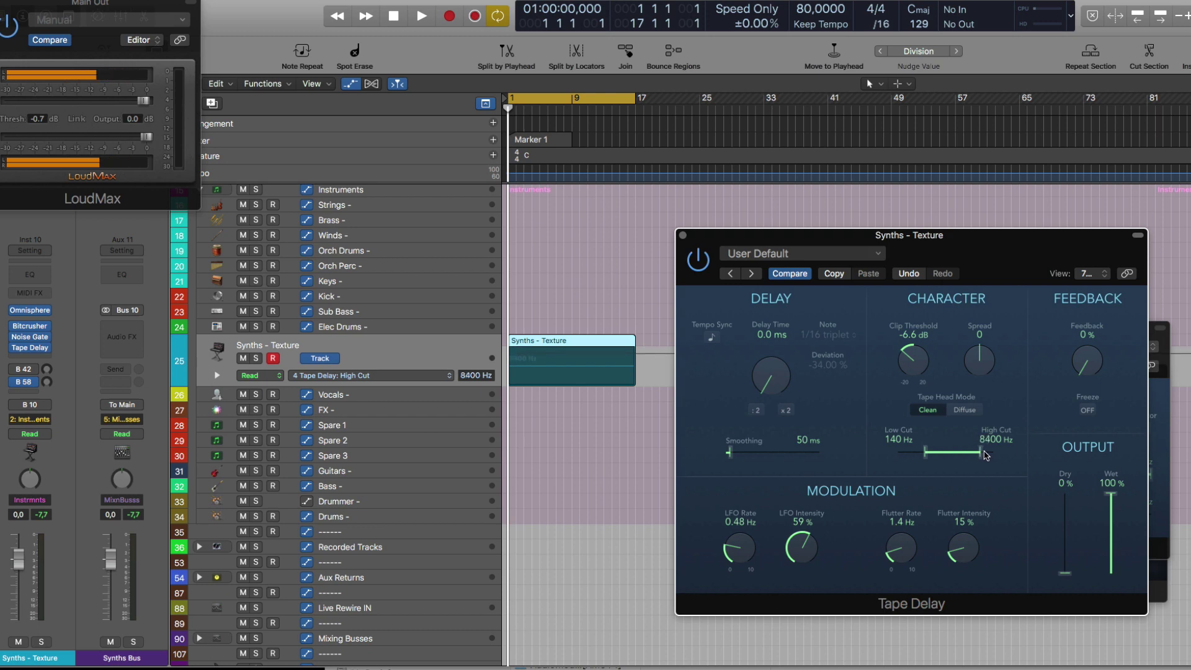
- Raise the Tape Delay's High Cut to 8400 Hz and ease LFO Intensity to 53 %
{"action": "left_click_drag", "start_coordinate": [984, 455], "coordinate": [987, 457]}
{"action": "left_click", "coordinate": [803, 549]}
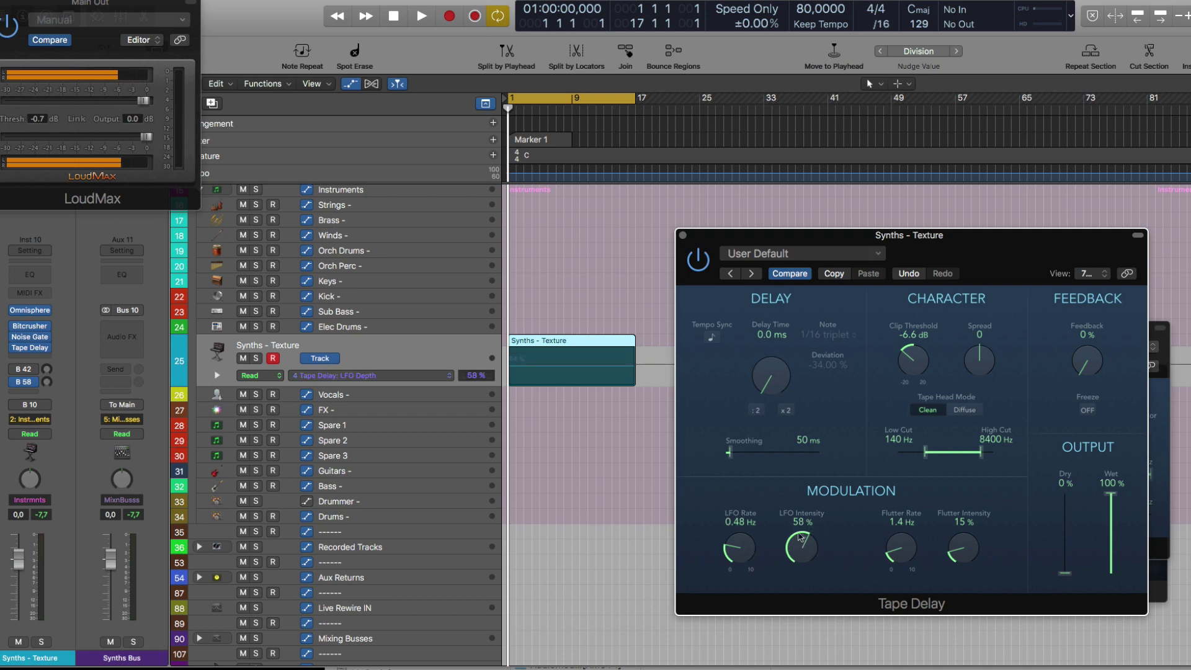
{"action": "left_click_drag", "start_coordinate": [799, 526], "coordinate": [803, 552]}
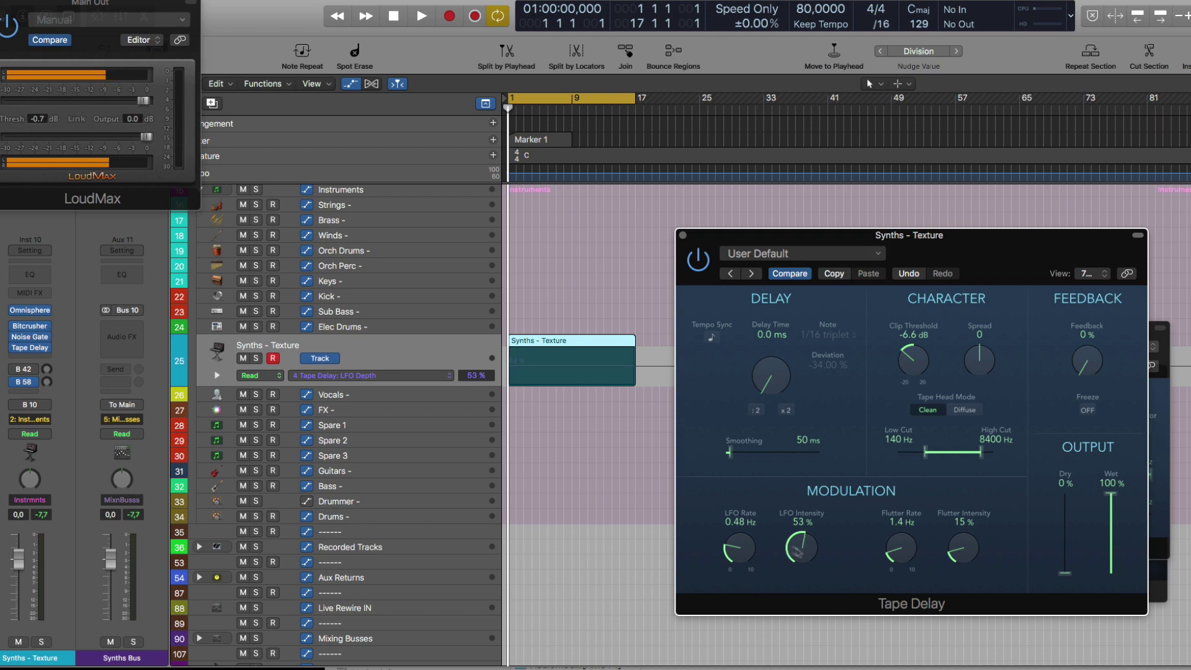
- Set LFO Rate to 0.50 Hz and turn Flutter Rate and Flutter Intensity down to zero
{"action": "left_click", "coordinate": [751, 560]}
{"action": "left_click_drag", "start_coordinate": [986, 551], "coordinate": [986, 589]}
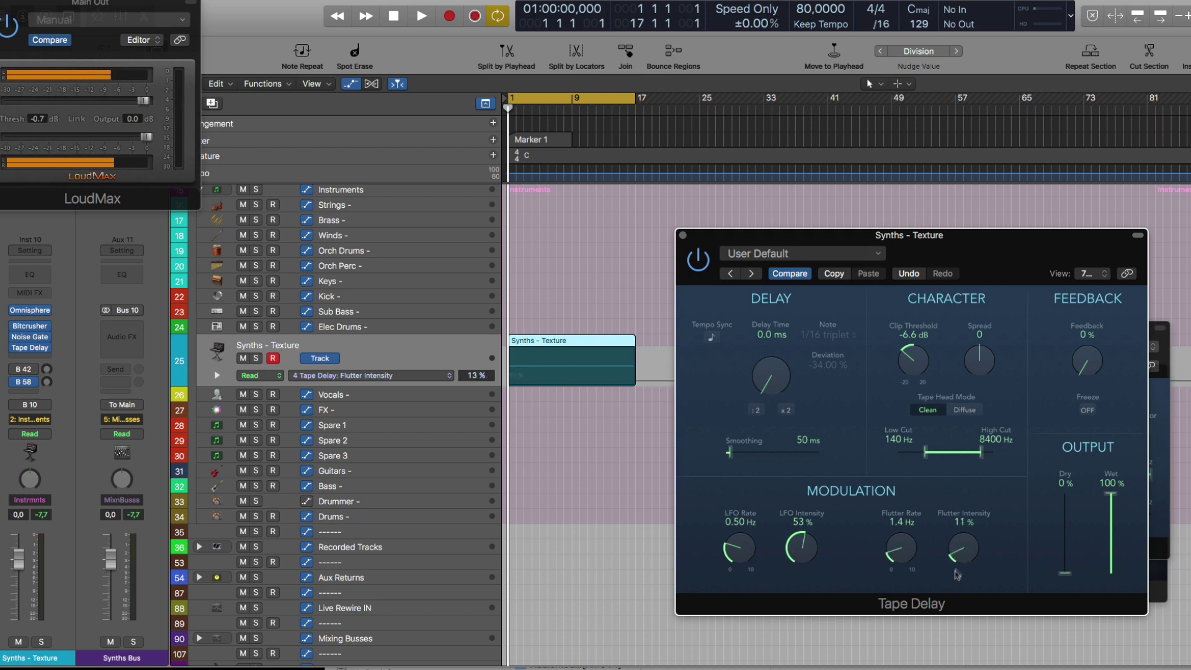
{"action": "left_click_drag", "start_coordinate": [901, 550], "coordinate": [882, 592]}
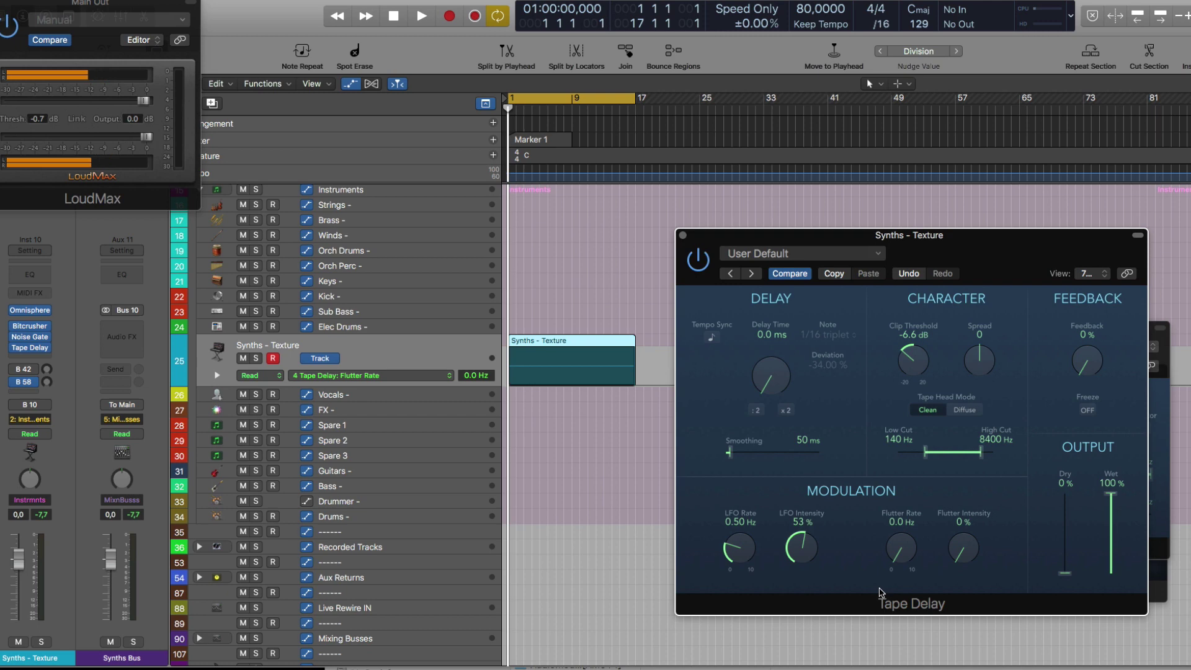
- During playback, drop High Cut to 6300 Hz and settle LFO Intensity at 58 %, Rate 0.50 Hz
{"action": "key", "text": "space"}
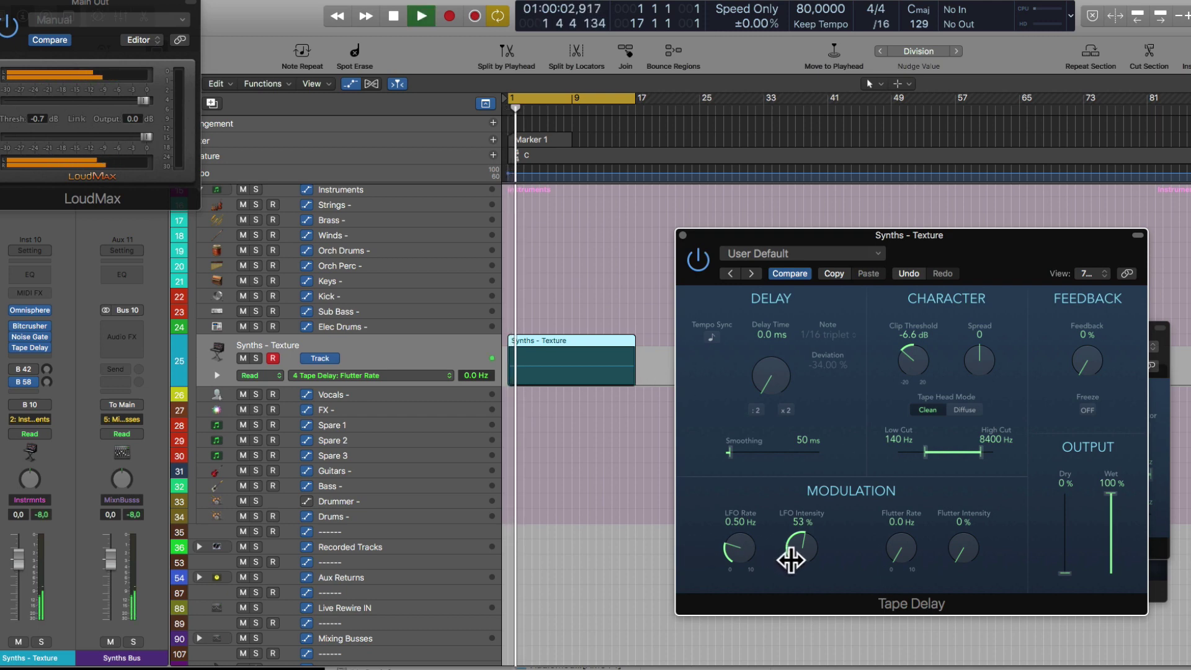
{"action": "left_click", "coordinate": [696, 257]}
{"action": "left_click_drag", "start_coordinate": [981, 458], "coordinate": [973, 455]}
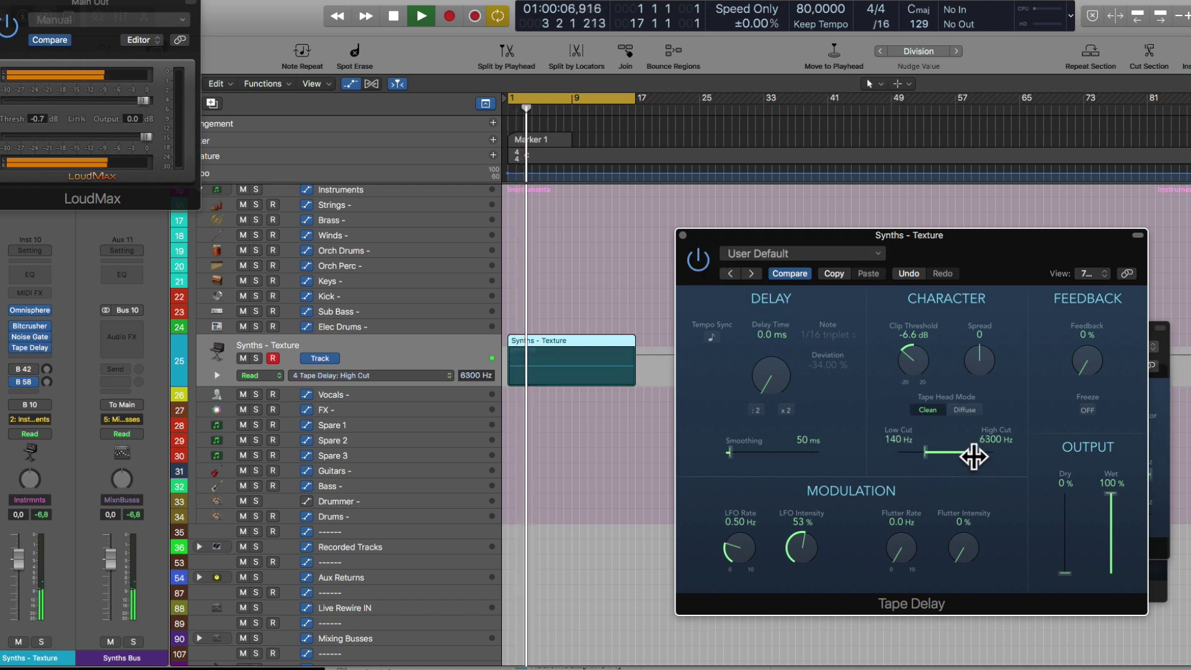
{"action": "left_click_drag", "start_coordinate": [777, 524], "coordinate": [832, 471]}
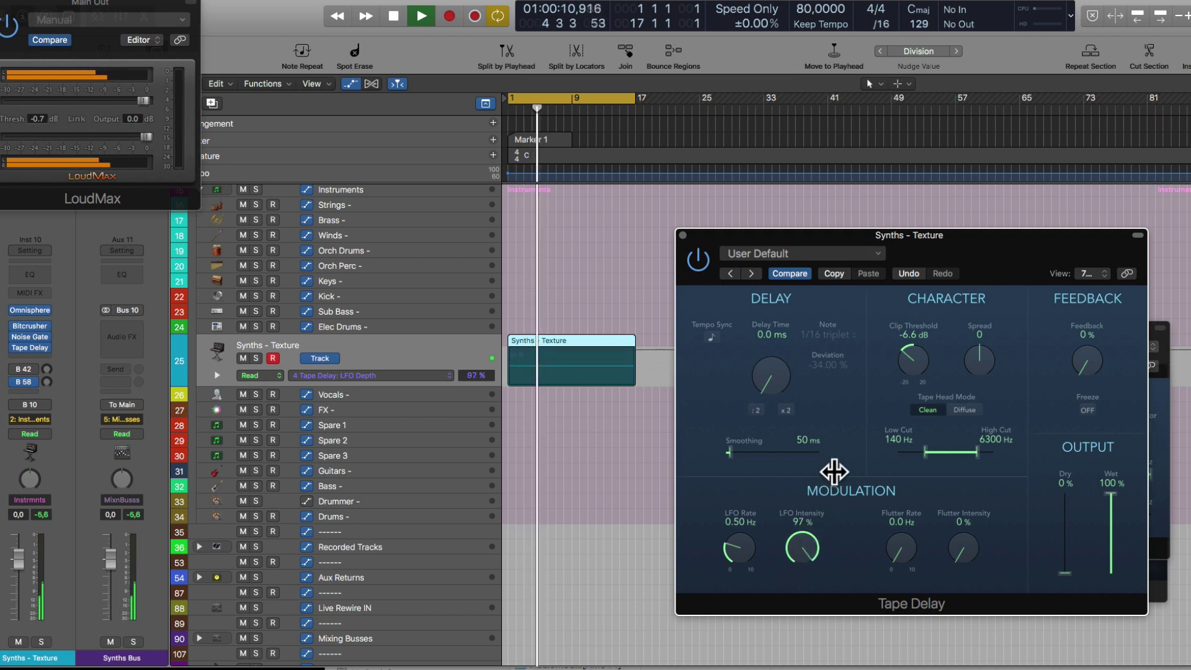
{"action": "mouse_move", "coordinate": [736, 546]}
{"action": "left_mouse_down"}
{"action": "mouse_move", "coordinate": [788, 460]}
{"action": "mouse_move", "coordinate": [772, 547]}
{"action": "mouse_move", "coordinate": [793, 553]}
{"action": "mouse_move", "coordinate": [750, 542]}
{"action": "left_mouse_up"}
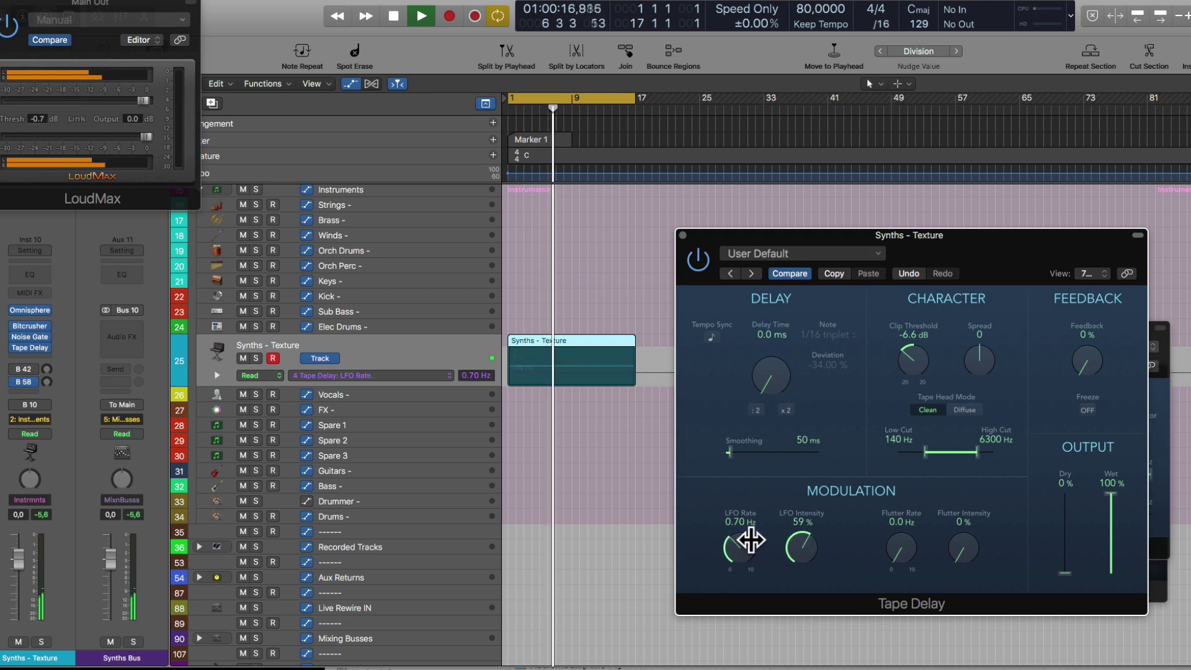
{"action": "left_click_drag", "start_coordinate": [800, 550], "coordinate": [740, 559]}
{"action": "left_click", "coordinate": [743, 547]}
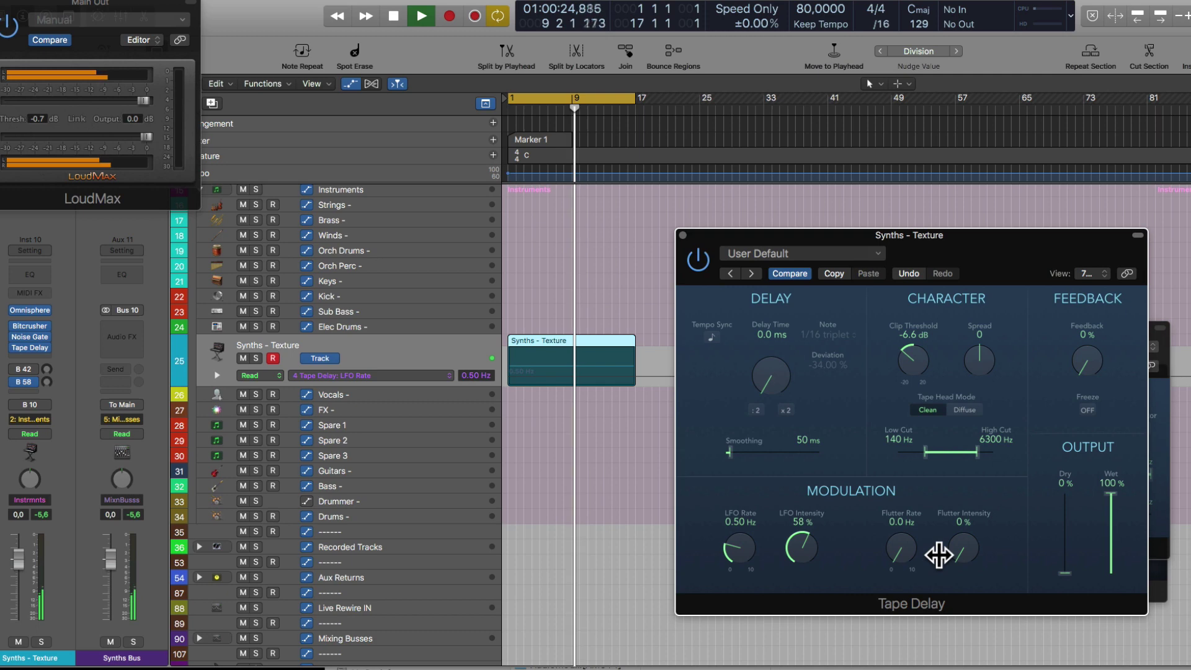
{"action": "key", "text": "space"}
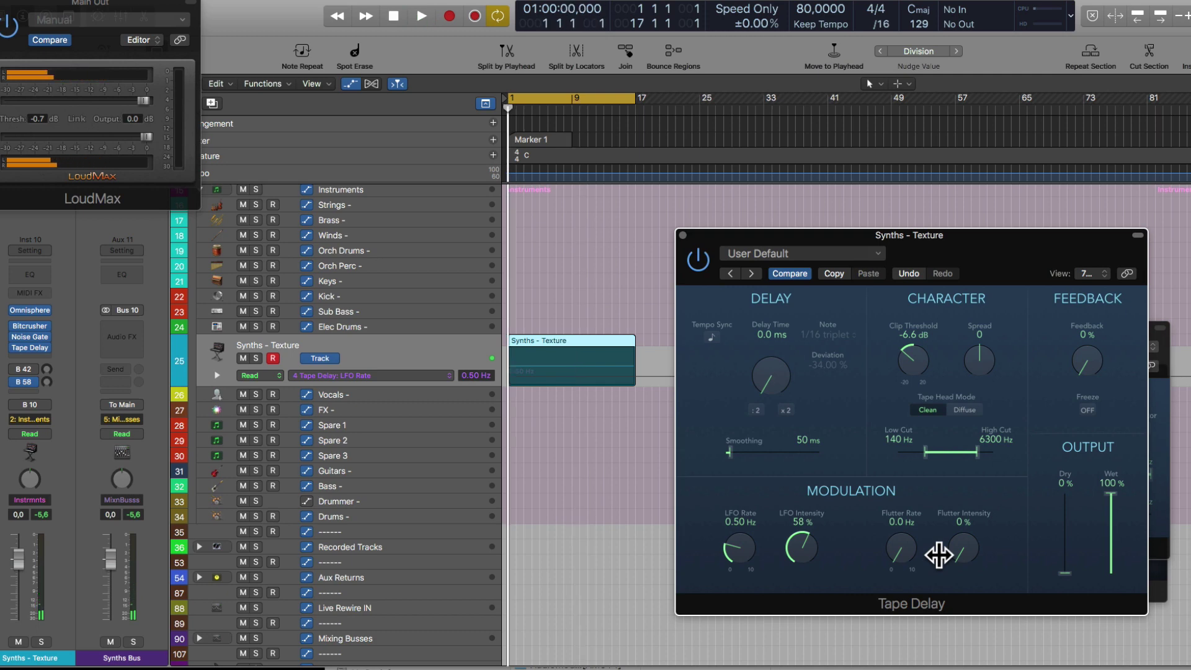
- Bring Flutter Intensity up to 35 % and Flutter Rate to 0.6 Hz, auditioning during playback
{"action": "left_click_drag", "start_coordinate": [960, 549], "coordinate": [990, 479]}
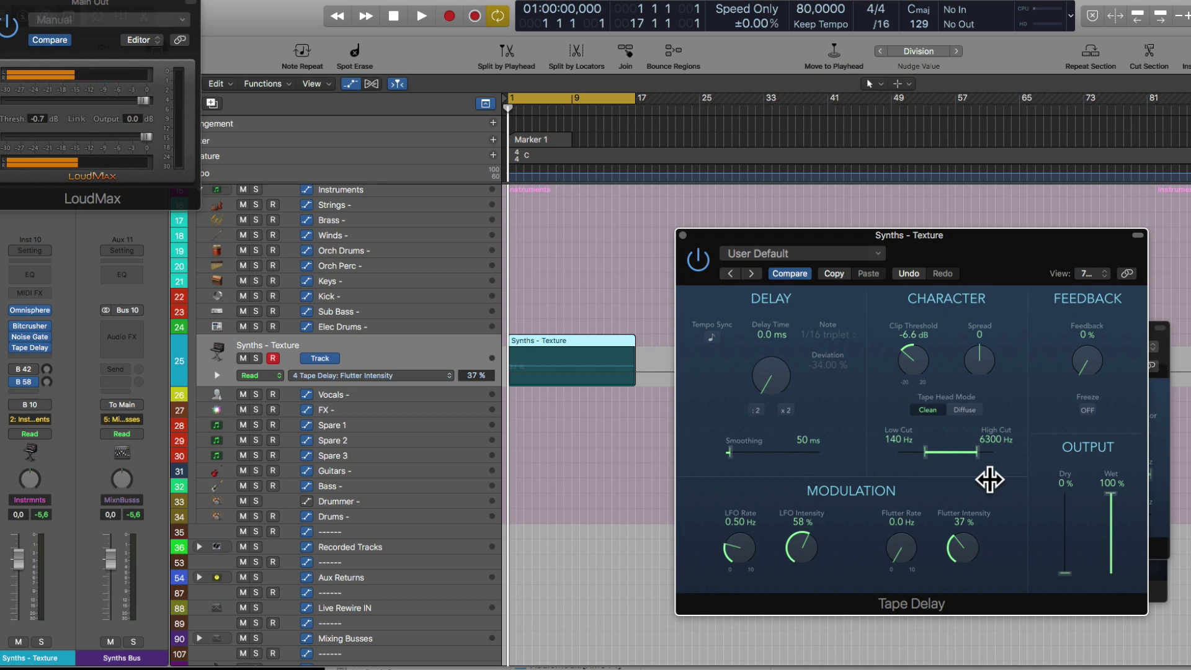
{"action": "left_click_drag", "start_coordinate": [904, 556], "coordinate": [973, 543]}
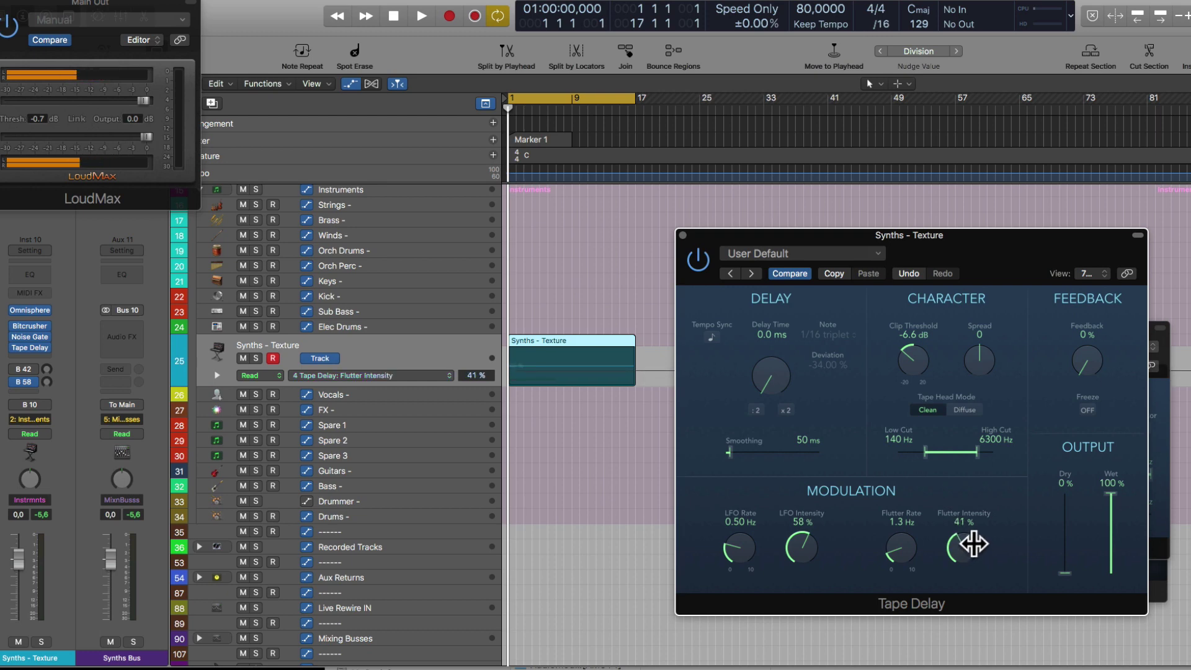
{"action": "key", "text": "space"}
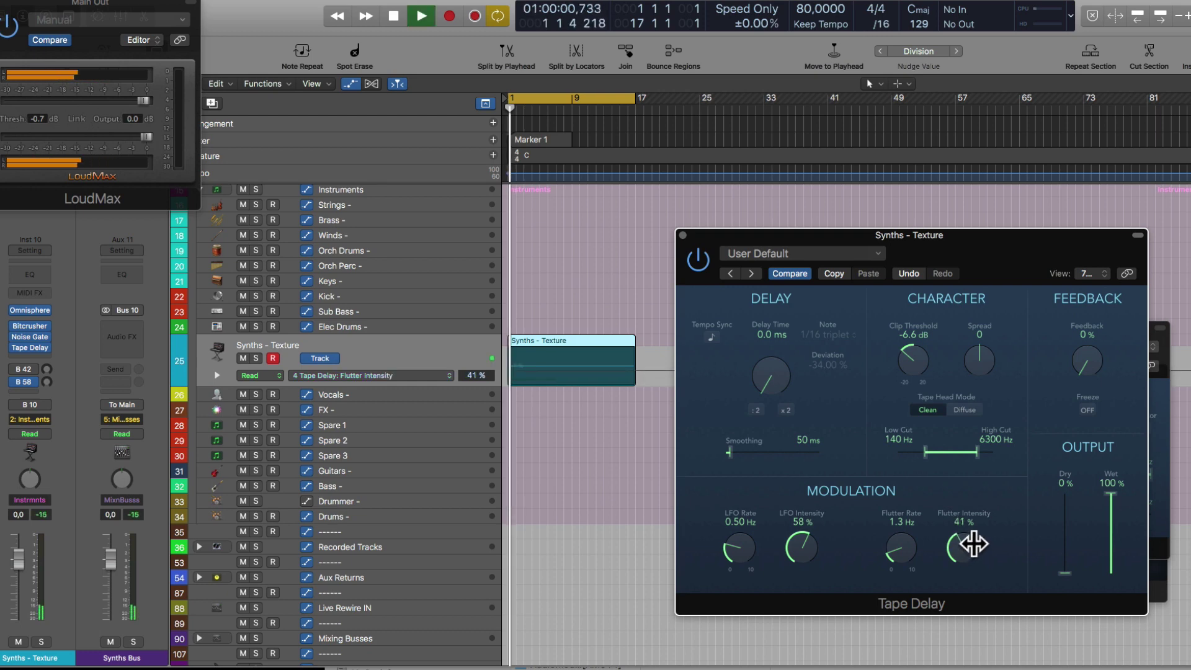
{"action": "left_click_drag", "start_coordinate": [973, 543], "coordinate": [896, 550]}
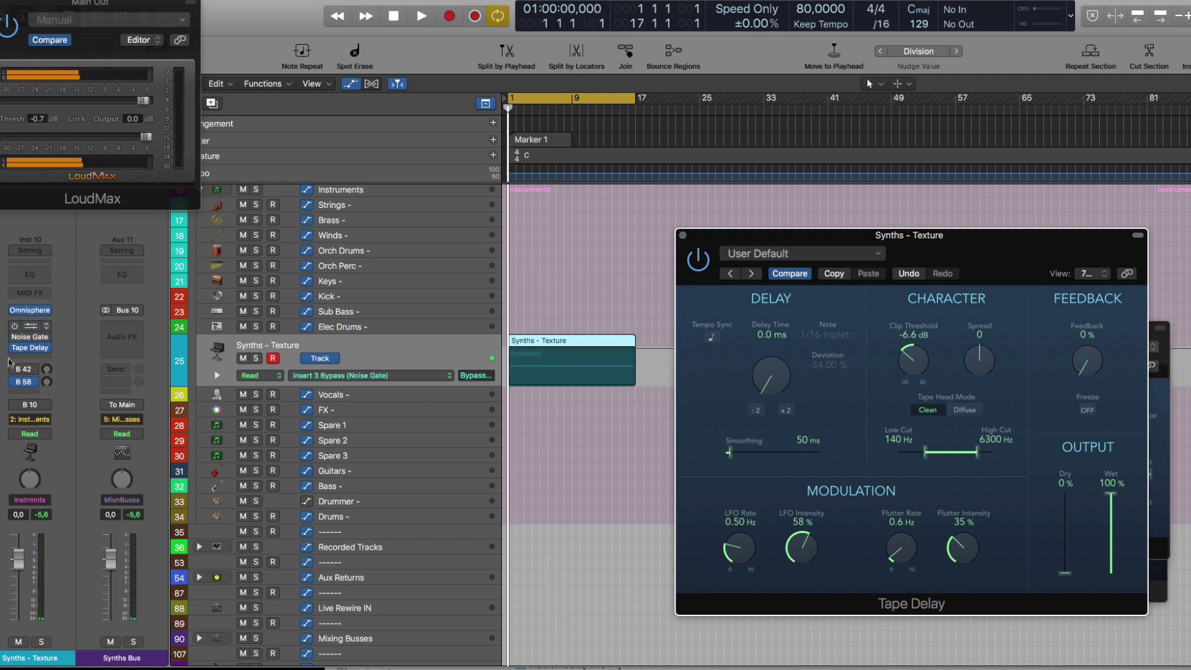
- With playback running, pull the Synths - Texture fader down to about -10.4 dB
{"action": "key", "text": "space"}
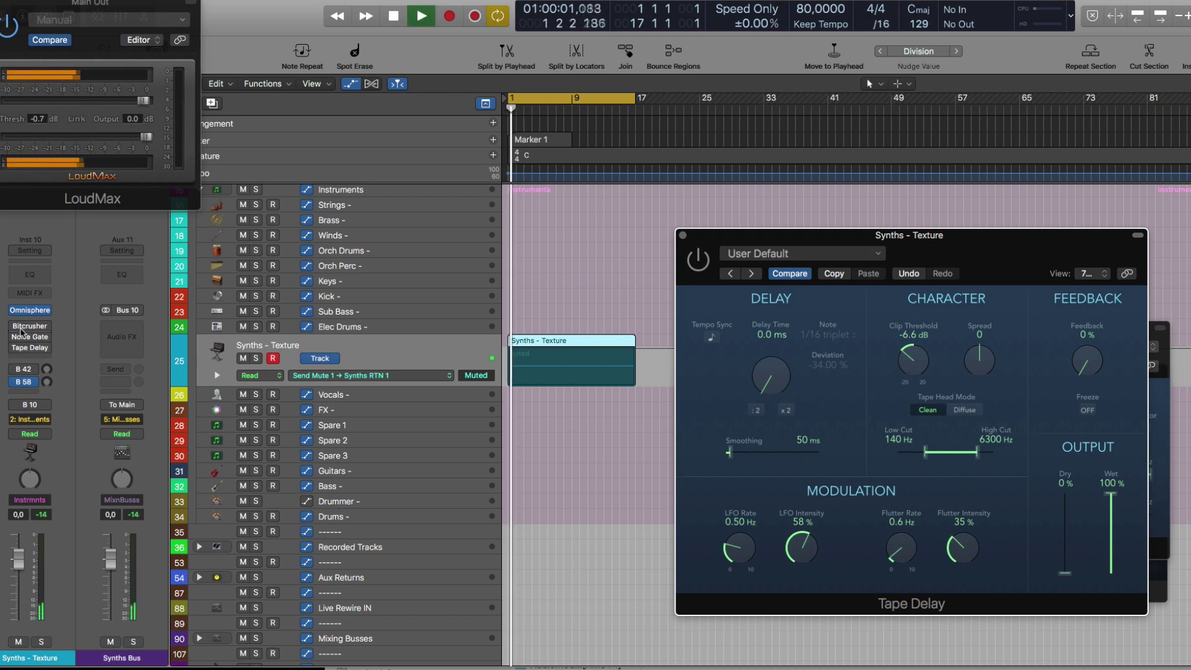
{"action": "mouse_move", "coordinate": [14, 329]}
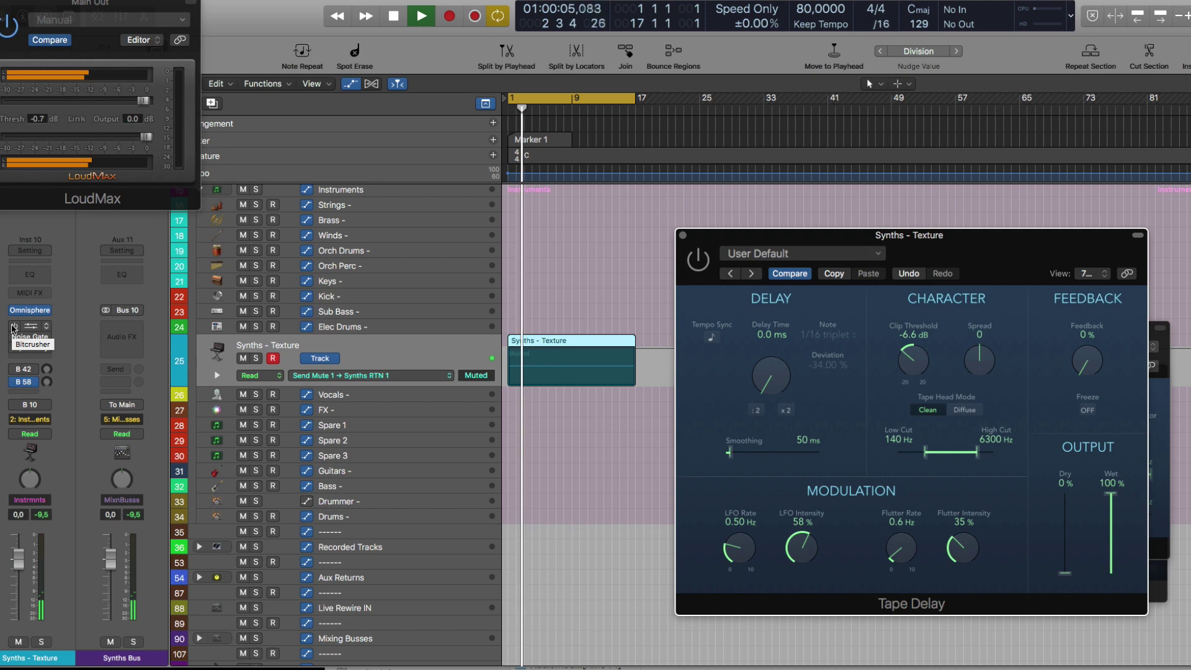
{"action": "left_click", "coordinate": [15, 556]}
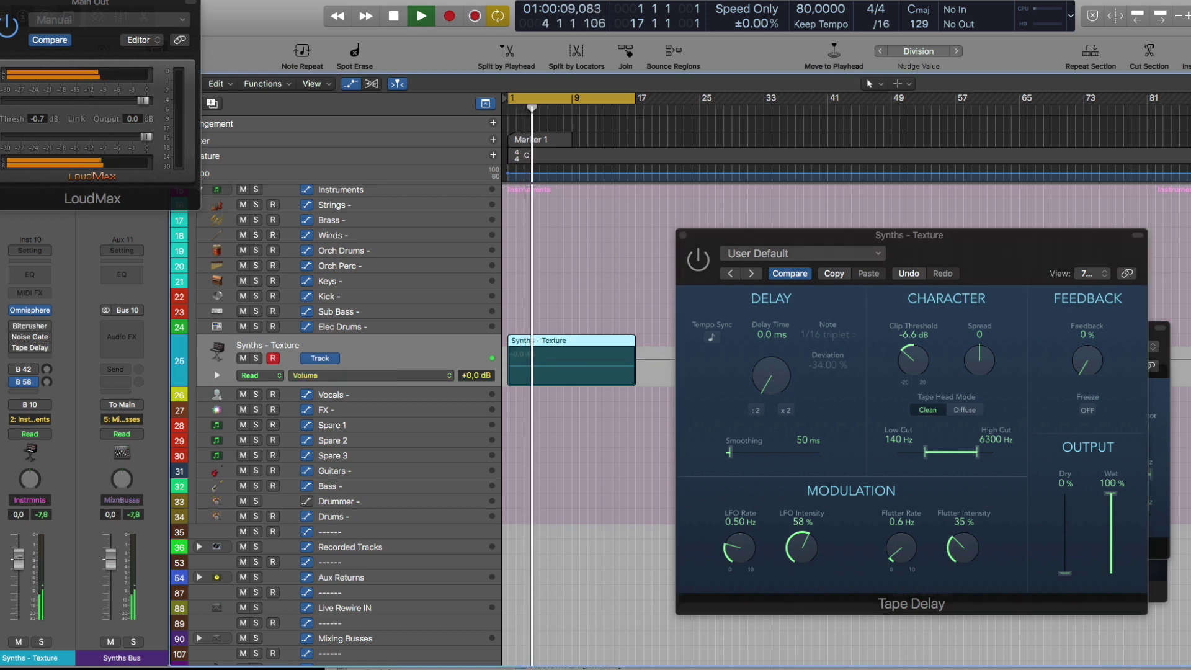
{"action": "left_click_drag", "start_coordinate": [15, 556], "coordinate": [15, 580]}
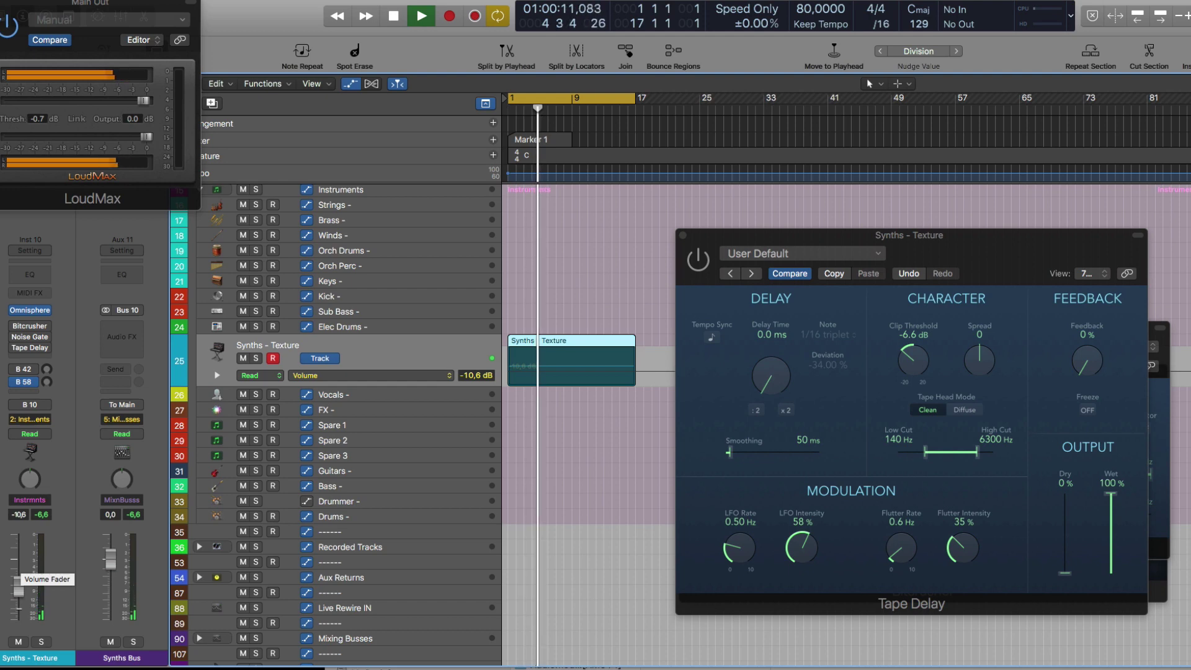